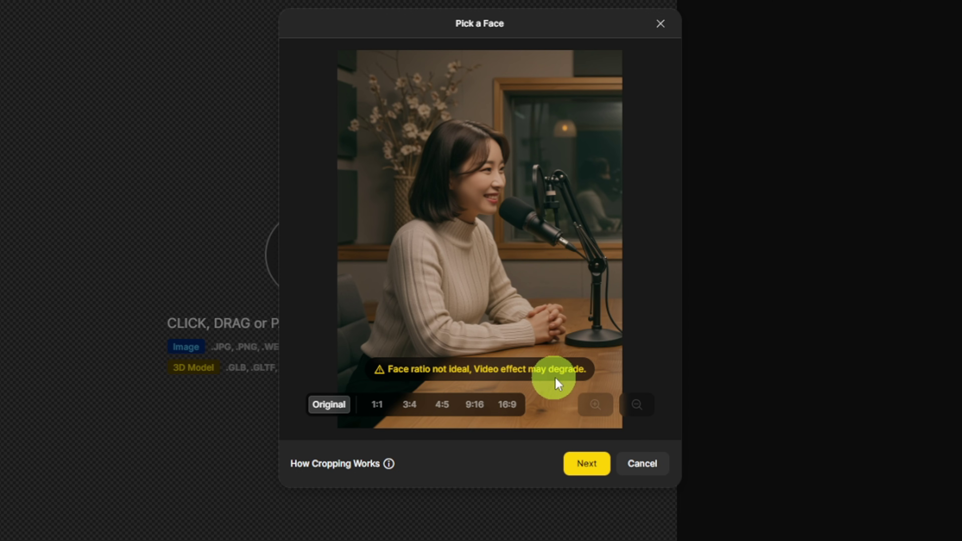
Keep the Original crop ratio for the face photo and open the voice settings for Speaker A
{"action": "left_click", "coordinate": [328, 407]}
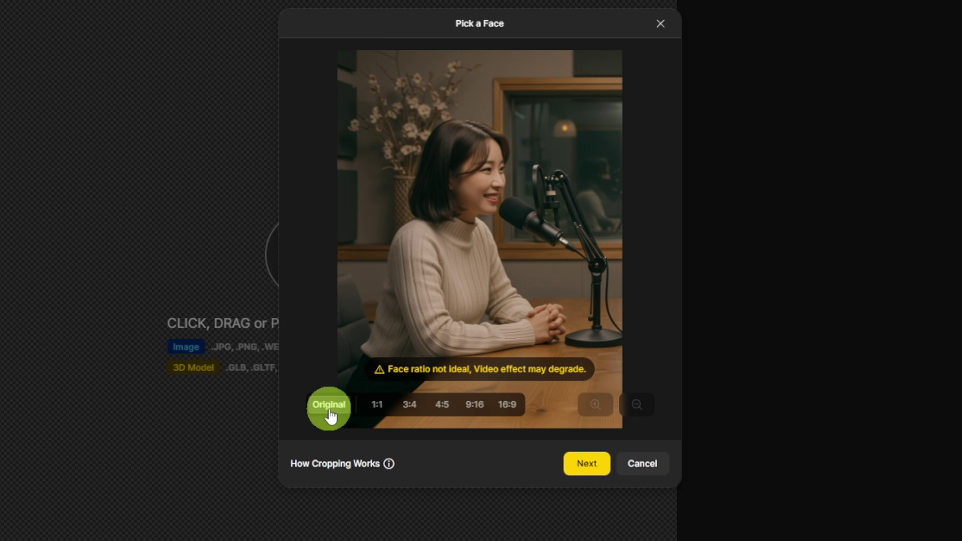
{"action": "left_click", "coordinate": [594, 465]}
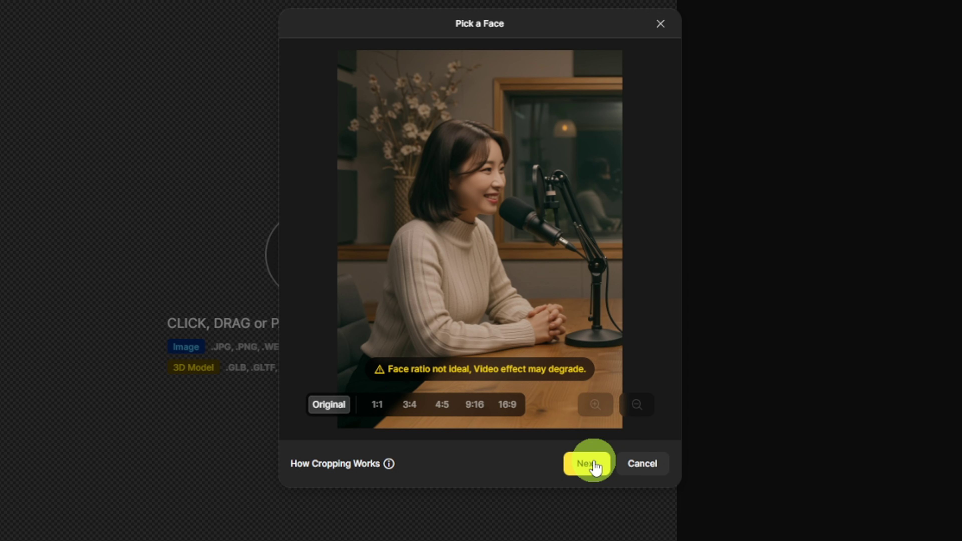
{"action": "left_click", "coordinate": [99, 525]}
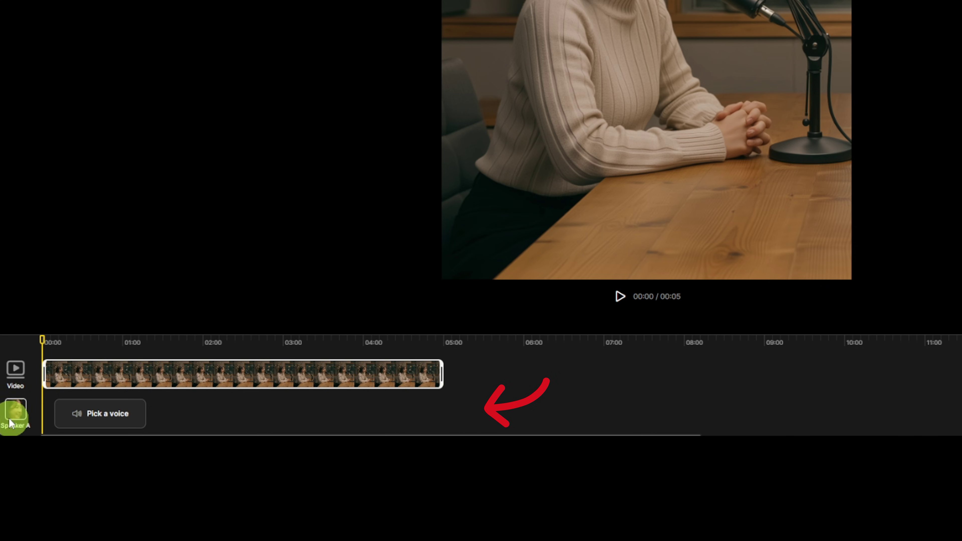
{"action": "left_click", "coordinate": [143, 425]}
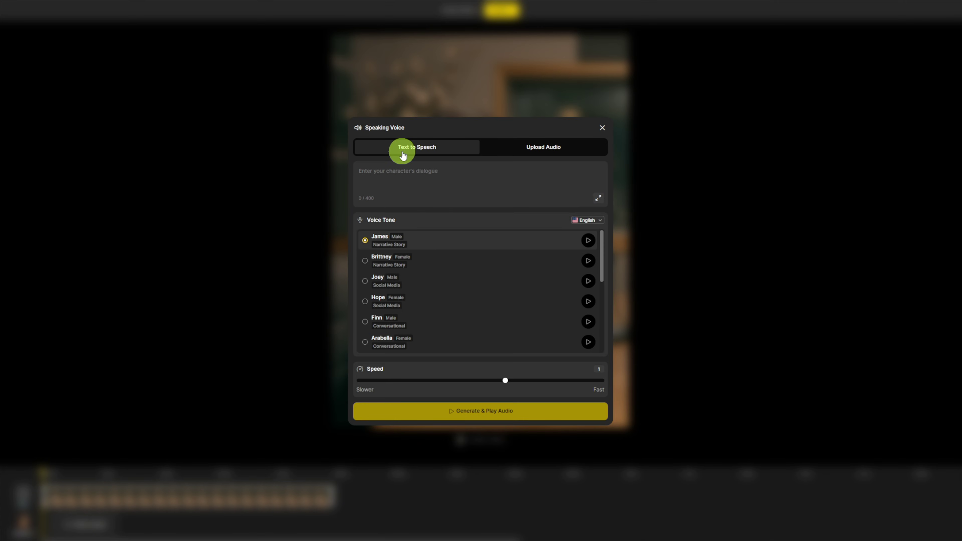
Enter a short trial text as the character's dialogue and set the voice language to Korean
{"action": "left_click", "coordinate": [440, 171]}
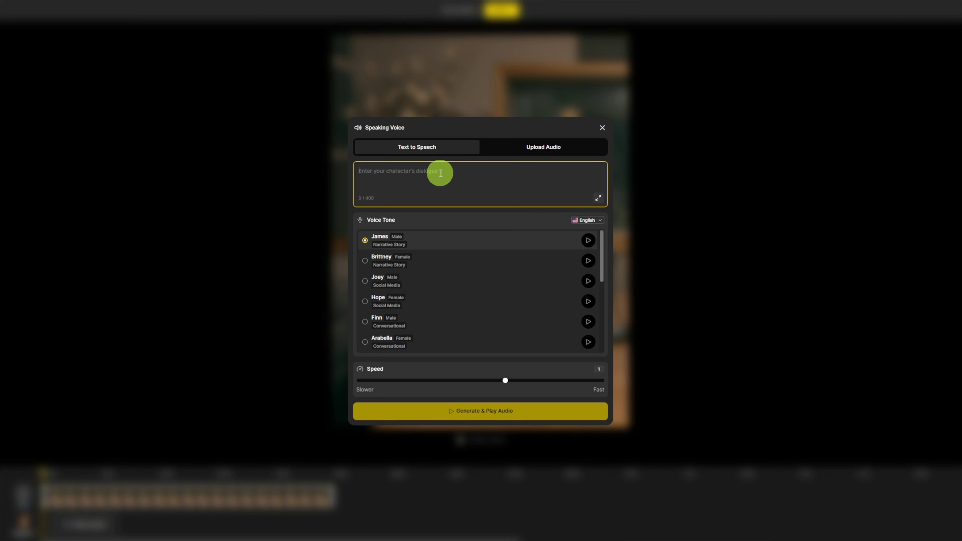
{"action": "type", "text": "헬로"}
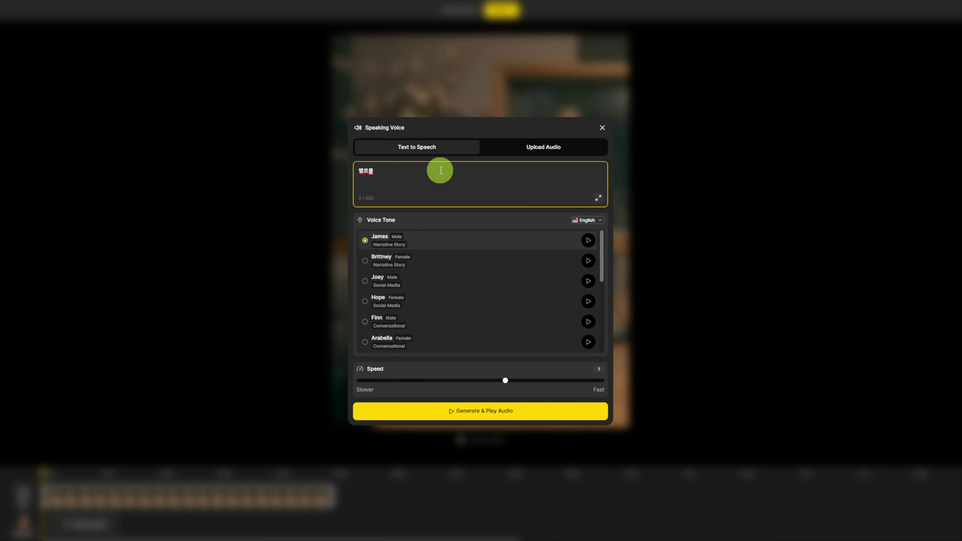
{"action": "left_click", "coordinate": [585, 220]}
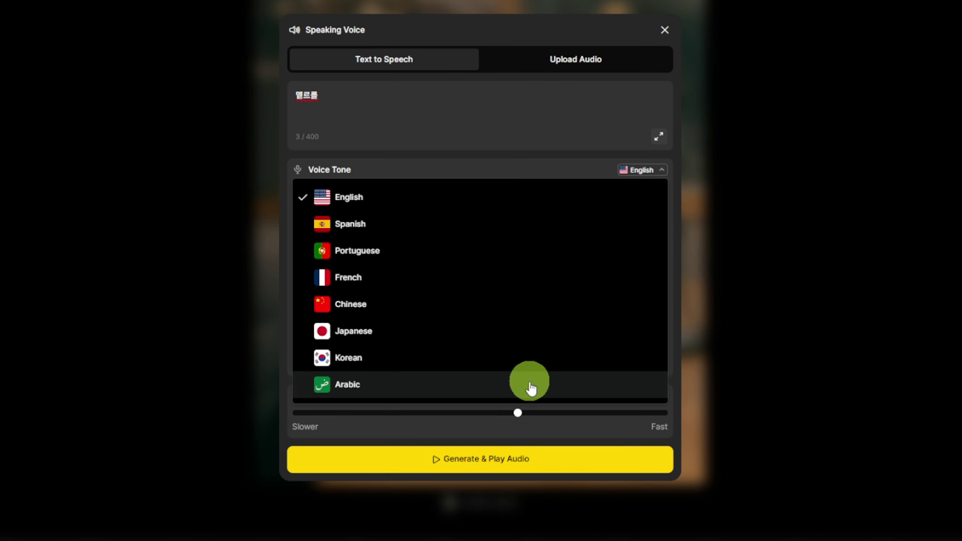
{"action": "left_click", "coordinate": [527, 357]}
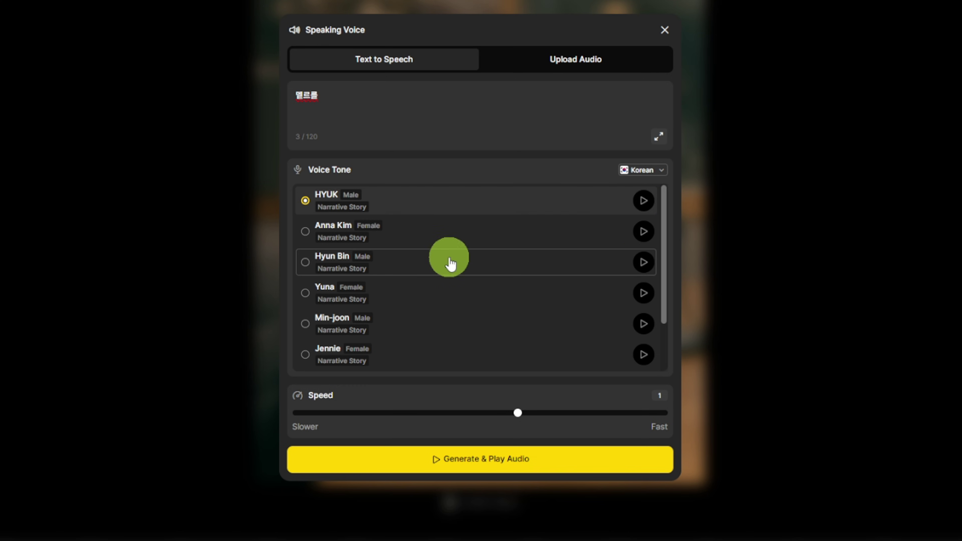
Look through the available Korean voice tones and the audio upload alternative
{"action": "left_click", "coordinate": [403, 113]}
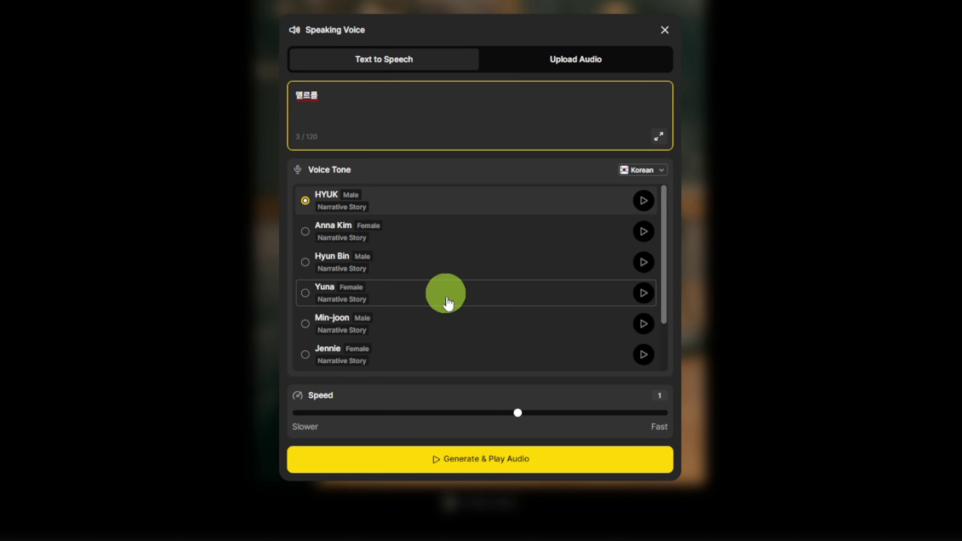
{"action": "scroll", "coordinate": [471, 345], "scroll_direction": "down", "scroll_amount": 2}
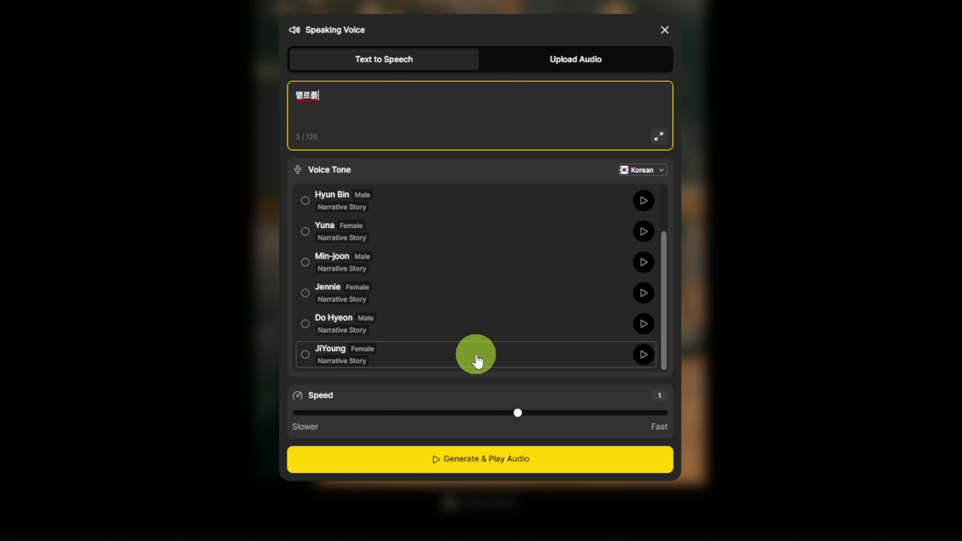
{"action": "scroll", "coordinate": [477, 360], "scroll_direction": "up", "scroll_amount": 2}
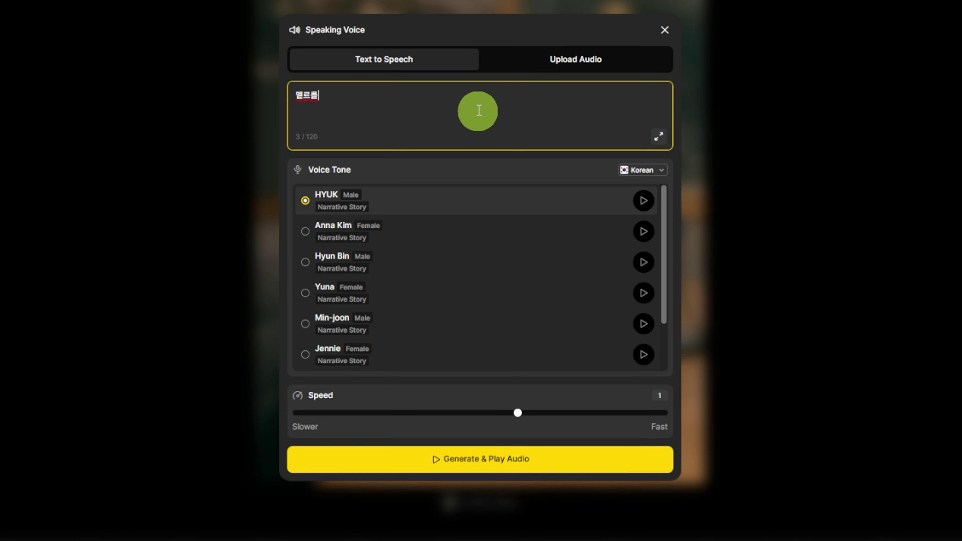
{"action": "left_click", "coordinate": [532, 54]}
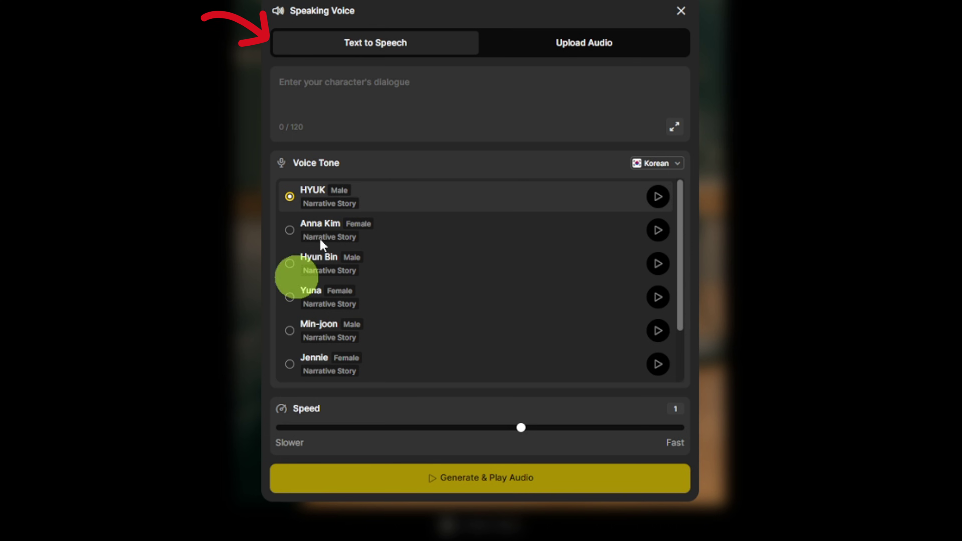
Enter "안녕하세요, 테스트입니다." as the character's text-to-speech dialogue
{"action": "left_click", "coordinate": [434, 98]}
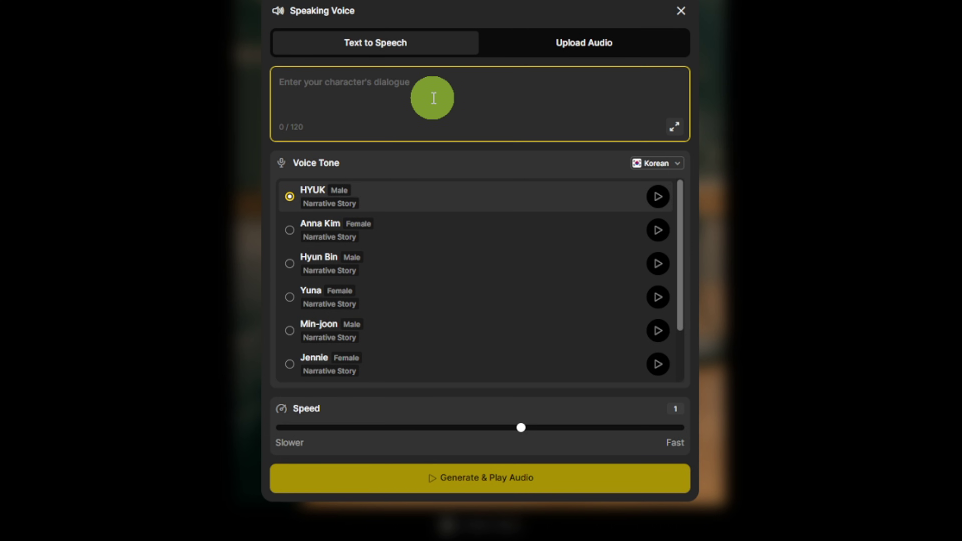
{"action": "type", "text": "안녕하세요, 테스트입님"}
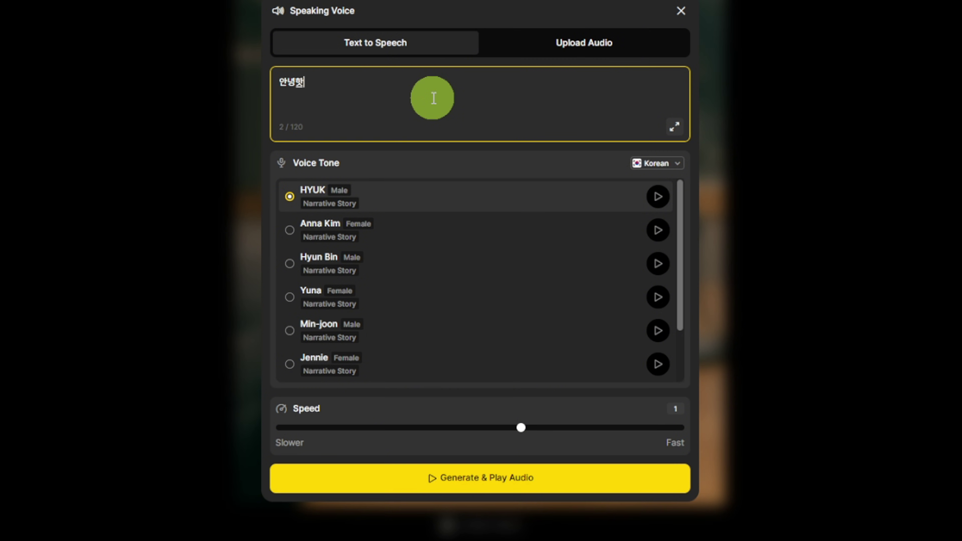
{"action": "type", "text": "다."}
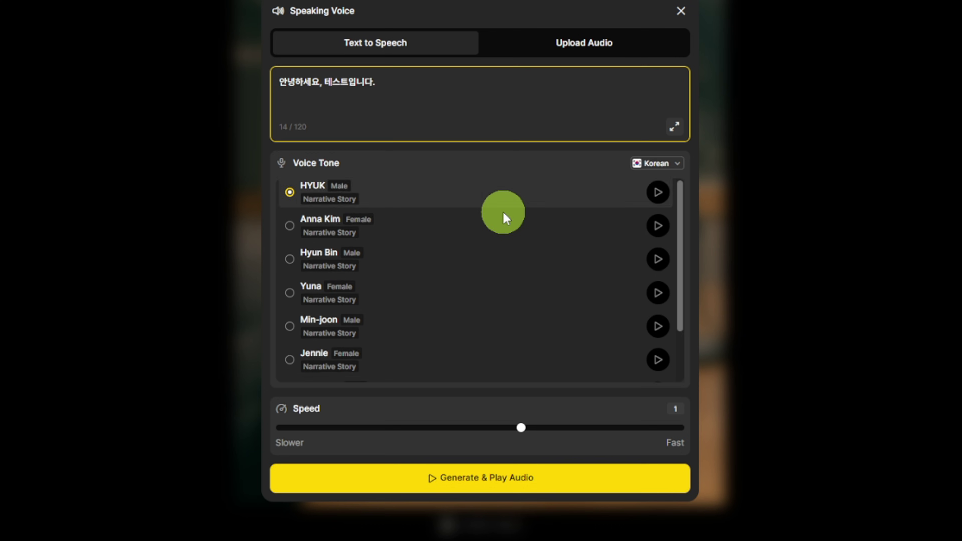
Choose the female Narrative Story voice Yuna for the dialogue
{"action": "scroll", "coordinate": [502, 213], "scroll_direction": "down", "scroll_amount": 2}
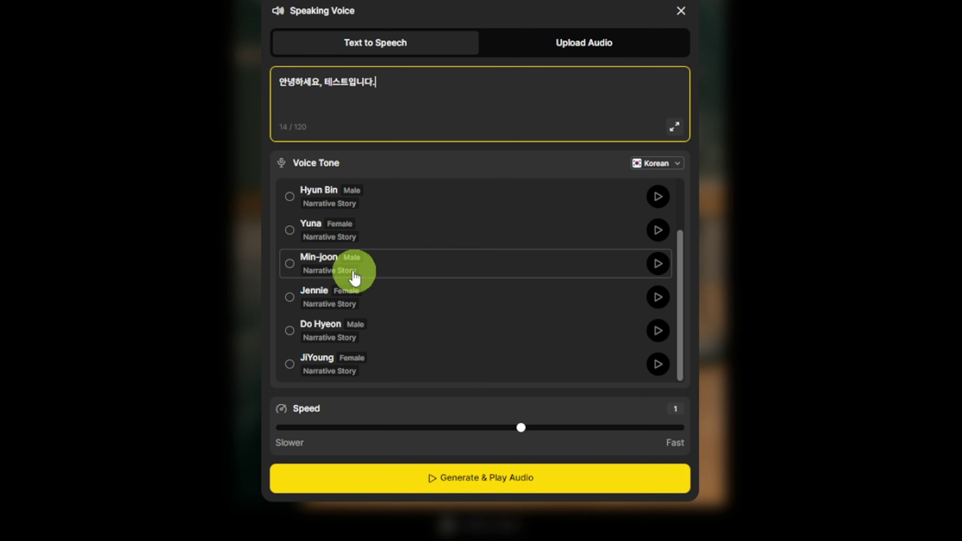
{"action": "scroll", "coordinate": [354, 277], "scroll_direction": "up", "scroll_amount": 2}
{"action": "left_click", "coordinate": [392, 308]}
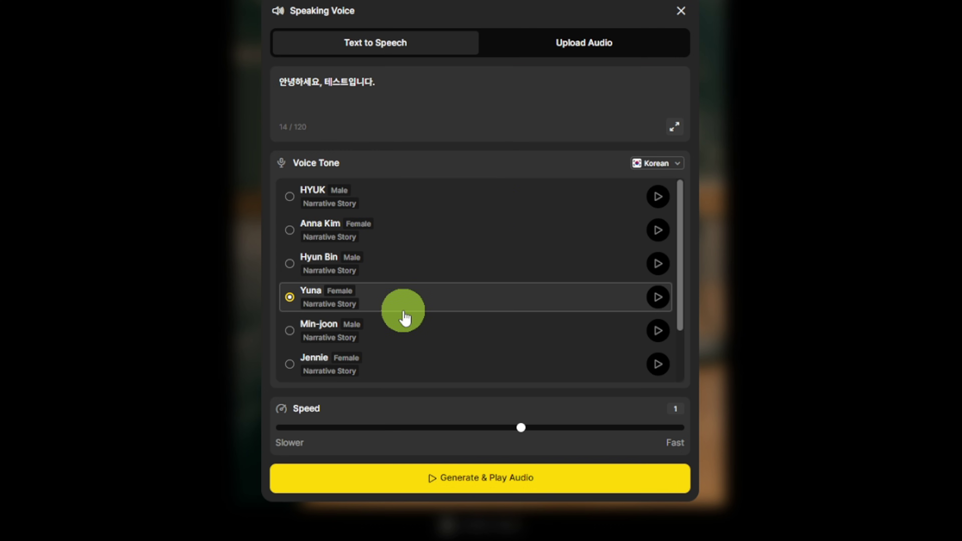
{"action": "scroll", "coordinate": [392, 309], "scroll_direction": "down", "scroll_amount": 2}
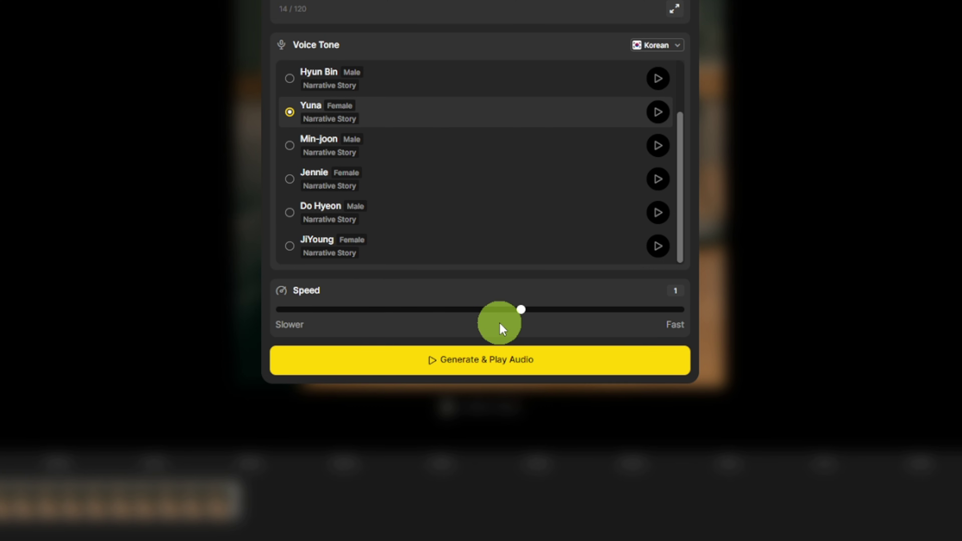
Set the speech speed to 1.09 and generate the dialogue audio for Speaker A
{"action": "left_click_drag", "start_coordinate": [550, 315], "coordinate": [594, 310]}
{"action": "left_click", "coordinate": [585, 356]}
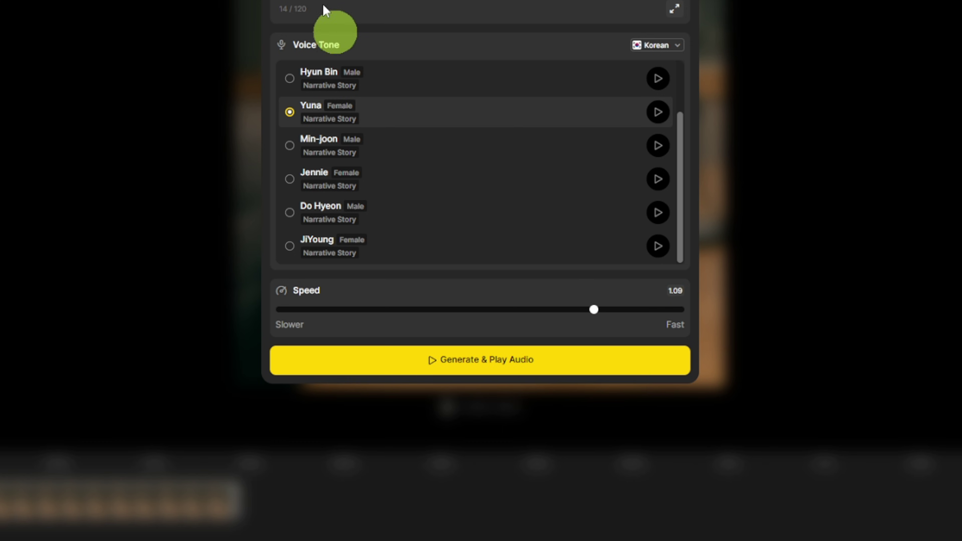
{"action": "left_click", "coordinate": [488, 370]}
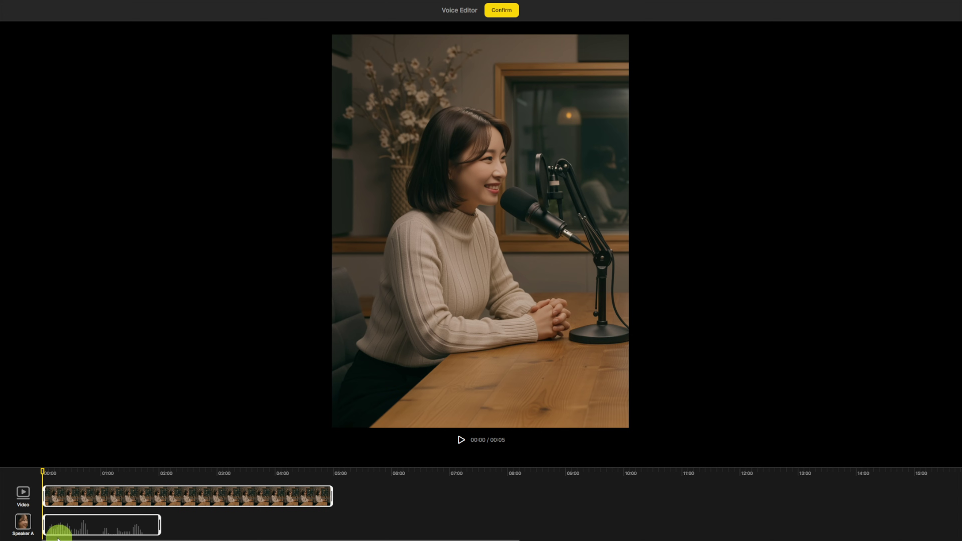
Trim the video clip to match the speech clip at about 2 seconds and confirm the voice edit
{"action": "mouse_move", "coordinate": [131, 533]}
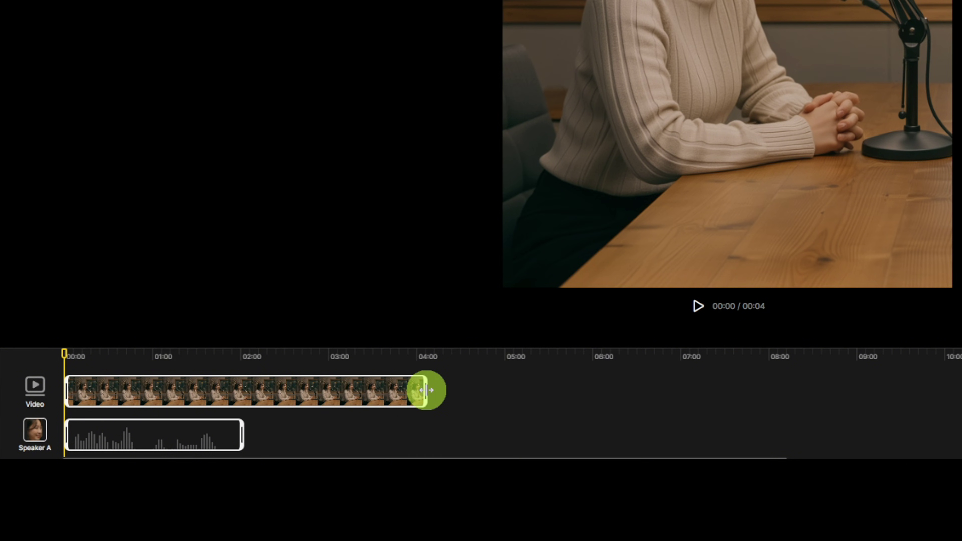
{"action": "left_click_drag", "start_coordinate": [426, 390], "coordinate": [267, 404]}
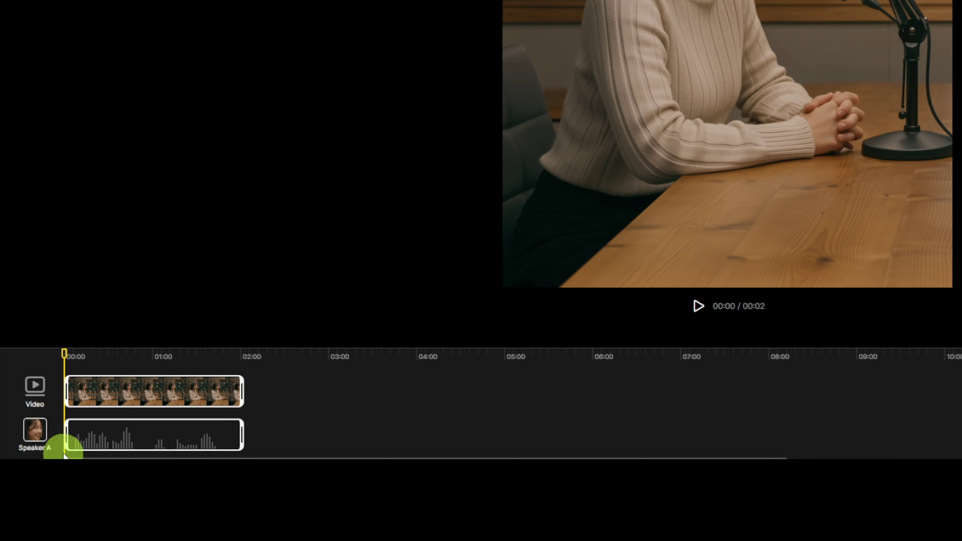
{"action": "mouse_move", "coordinate": [82, 437]}
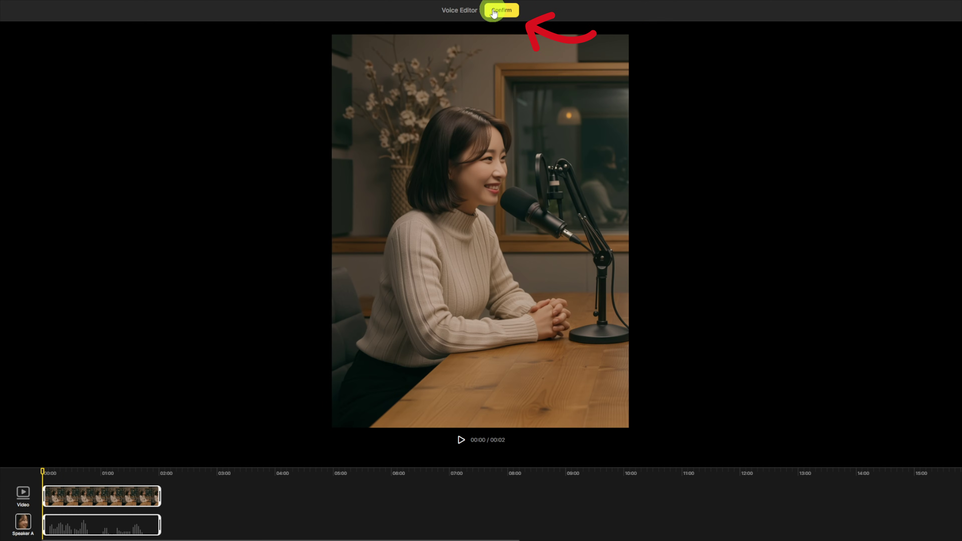
{"action": "left_click", "coordinate": [502, 15]}
{"action": "left_click", "coordinate": [501, 14]}
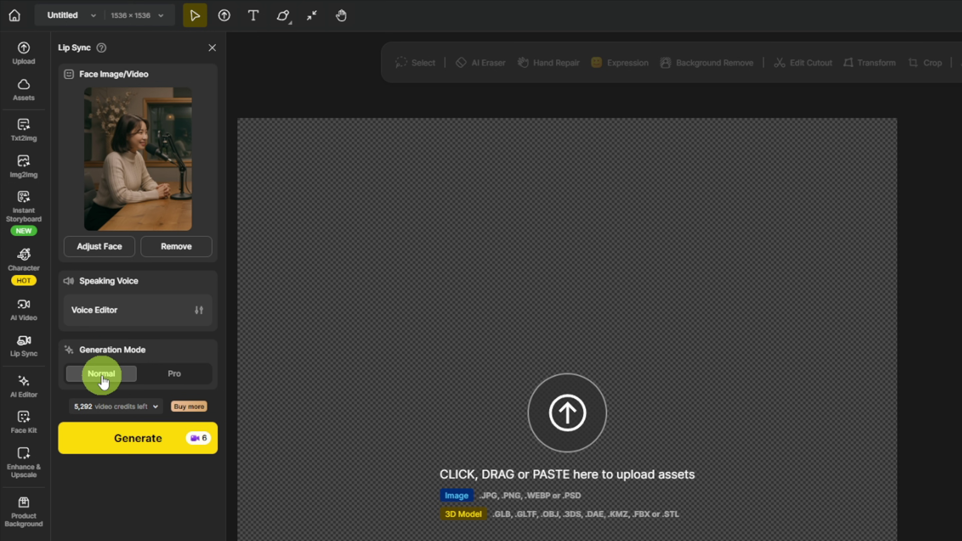
Generate the lip-sync video twice, once in Normal mode and once in Pro mode
{"action": "left_click", "coordinate": [178, 380]}
{"action": "left_click", "coordinate": [114, 373]}
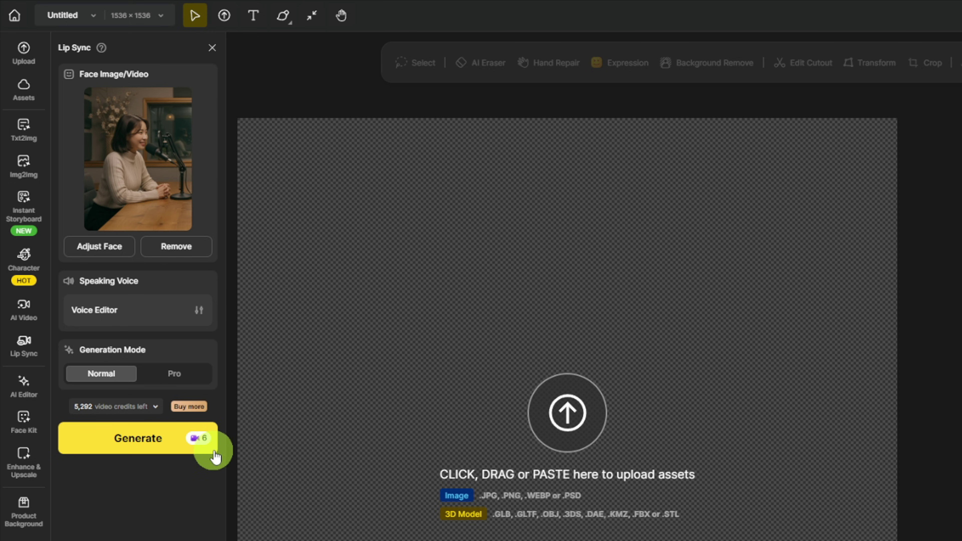
{"action": "left_click", "coordinate": [162, 448]}
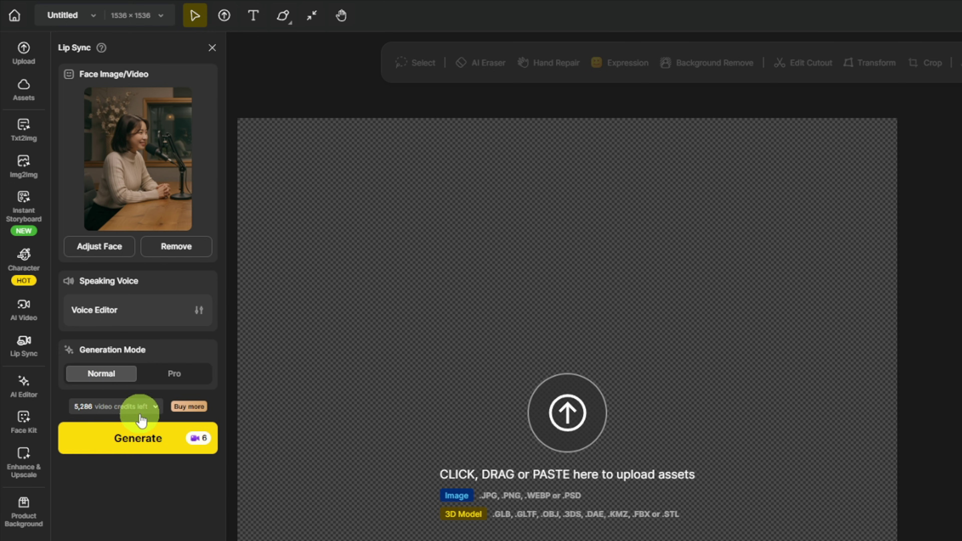
{"action": "left_click", "coordinate": [194, 381]}
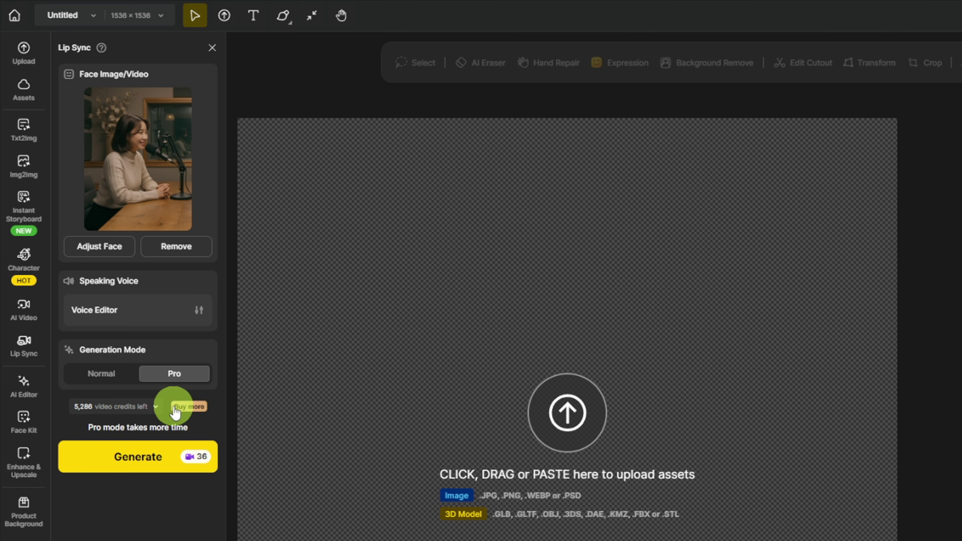
{"action": "left_click", "coordinate": [172, 462]}
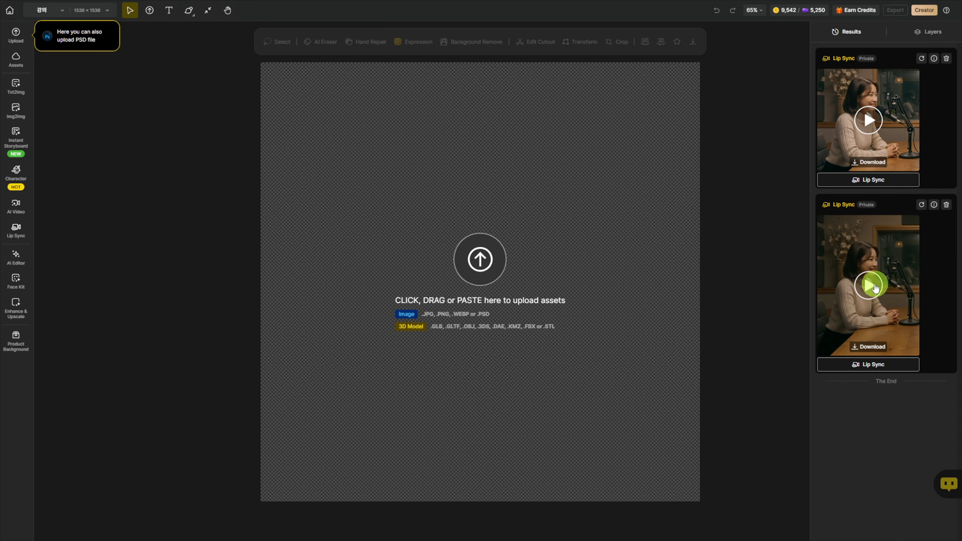
Play both generated lip-sync results to compare the Normal and Pro versions
{"action": "left_click", "coordinate": [887, 293]}
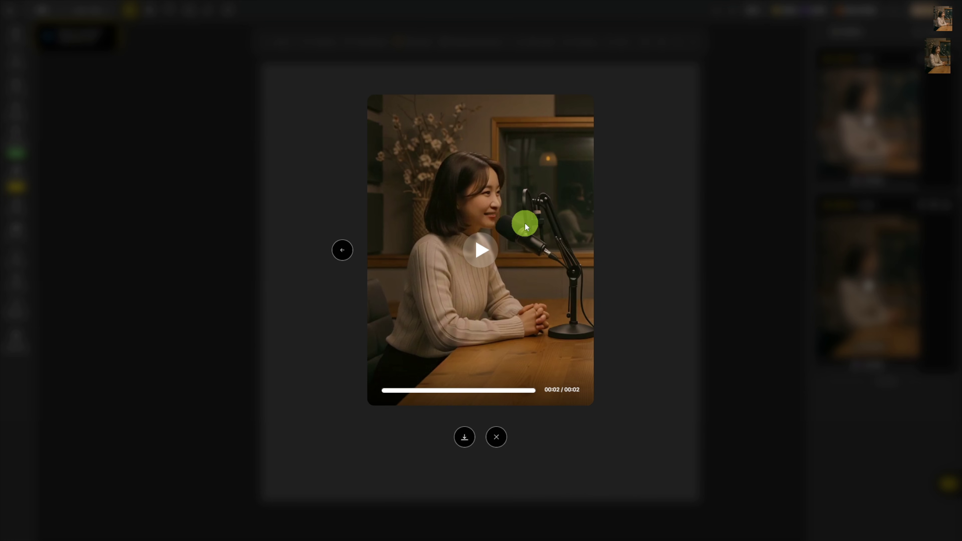
{"action": "left_click", "coordinate": [848, 204]}
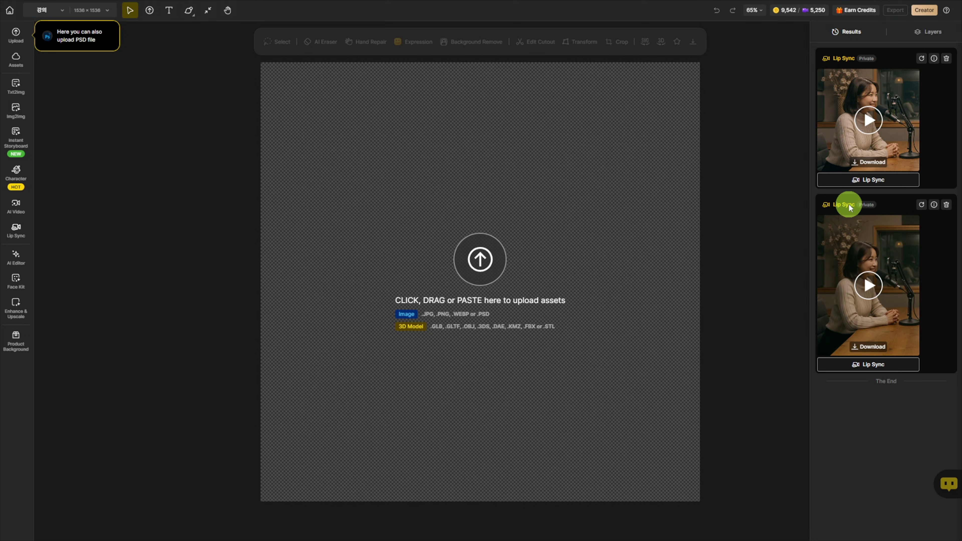
{"action": "left_click", "coordinate": [867, 178]}
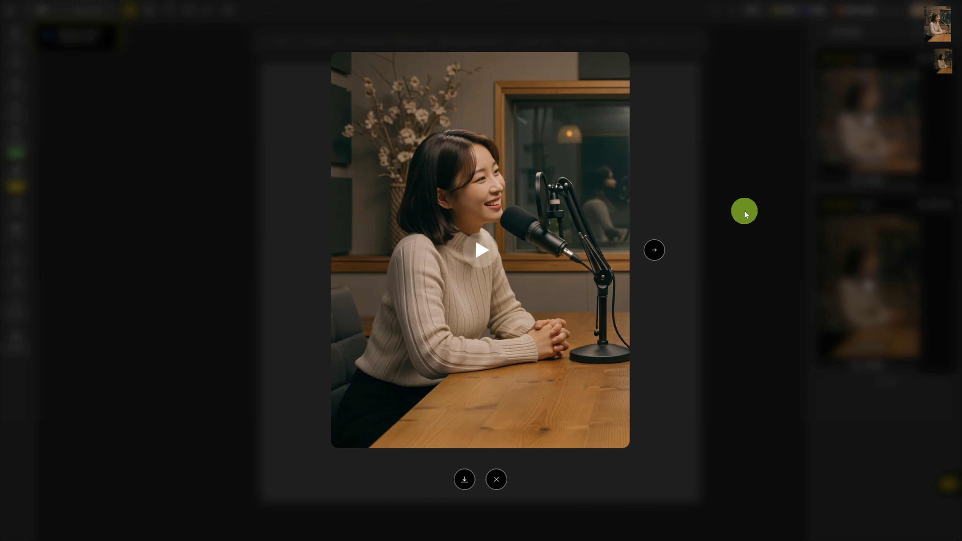
{"action": "left_click", "coordinate": [744, 211]}
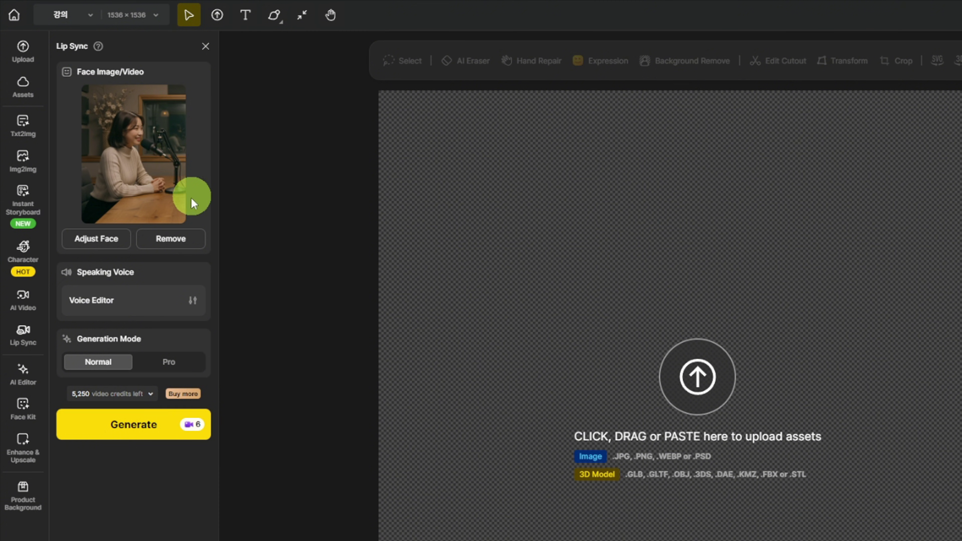
Remove the current face photo and load the image of two cartoon children facing each other as the face image
{"action": "left_click", "coordinate": [183, 250]}
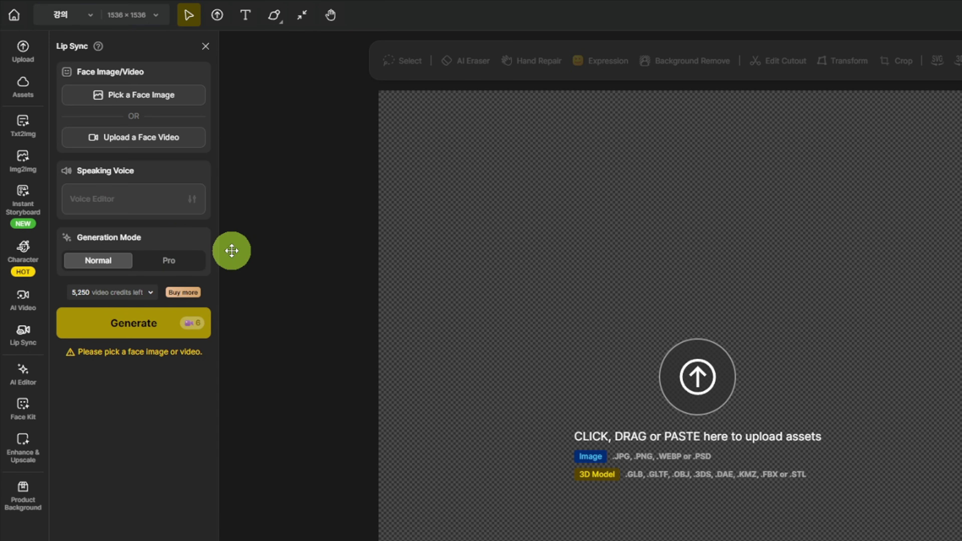
{"action": "left_click", "coordinate": [183, 102]}
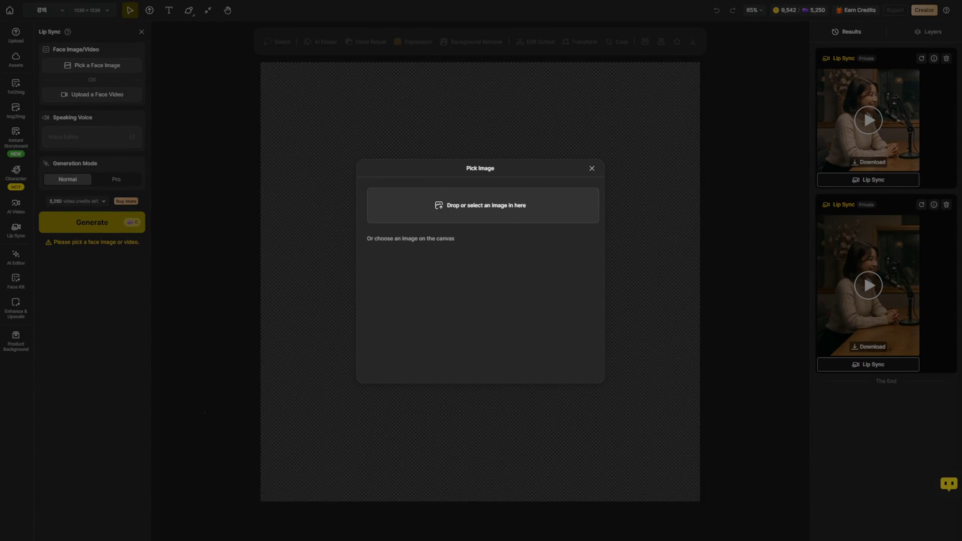
{"action": "left_click_drag", "start_coordinate": [491, 269], "coordinate": [499, 197]}
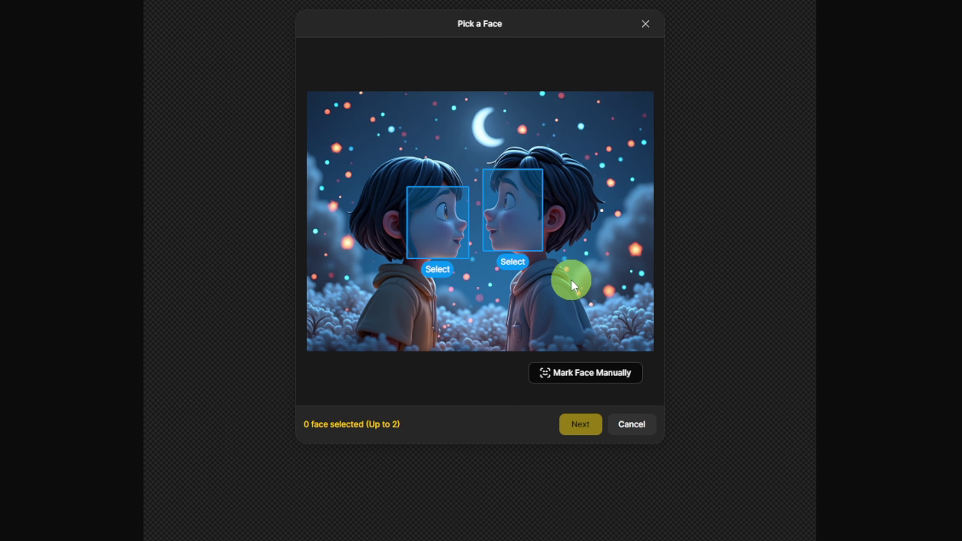
Select both children's faces as the speaking characters and proceed to the voice setup
{"action": "left_click", "coordinate": [512, 208]}
{"action": "left_click", "coordinate": [441, 216]}
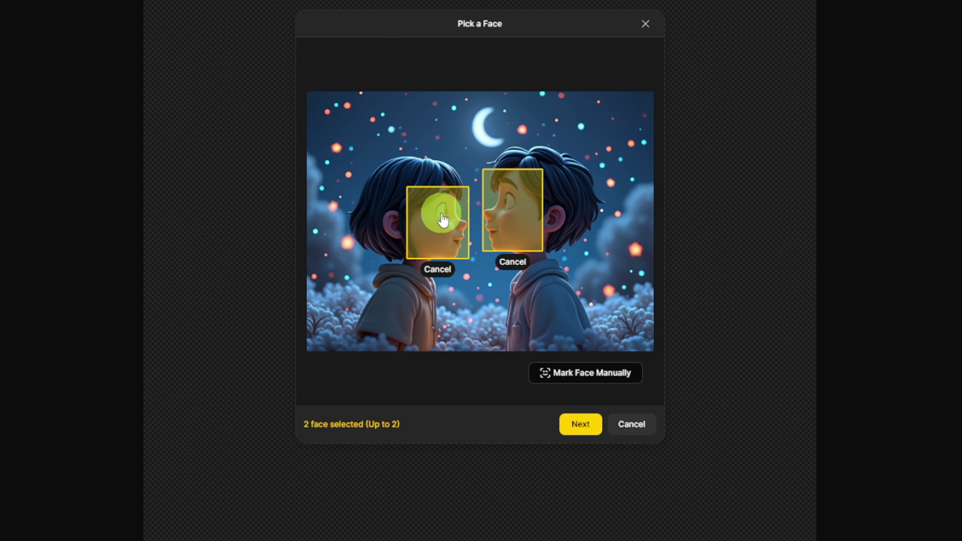
{"action": "left_click", "coordinate": [590, 430]}
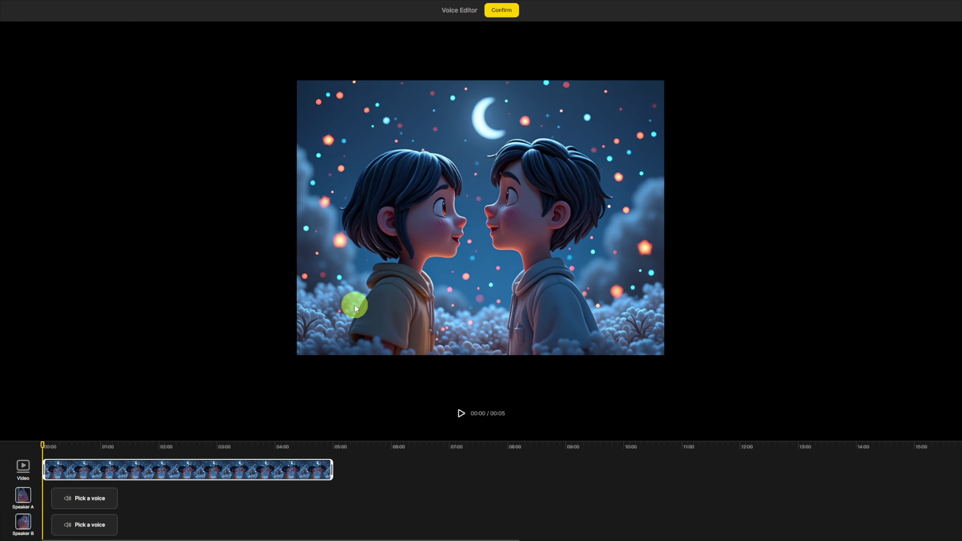
Upload an audio file as the speaking voice for Speaker A and another for Speaker B
{"action": "left_click", "coordinate": [109, 503]}
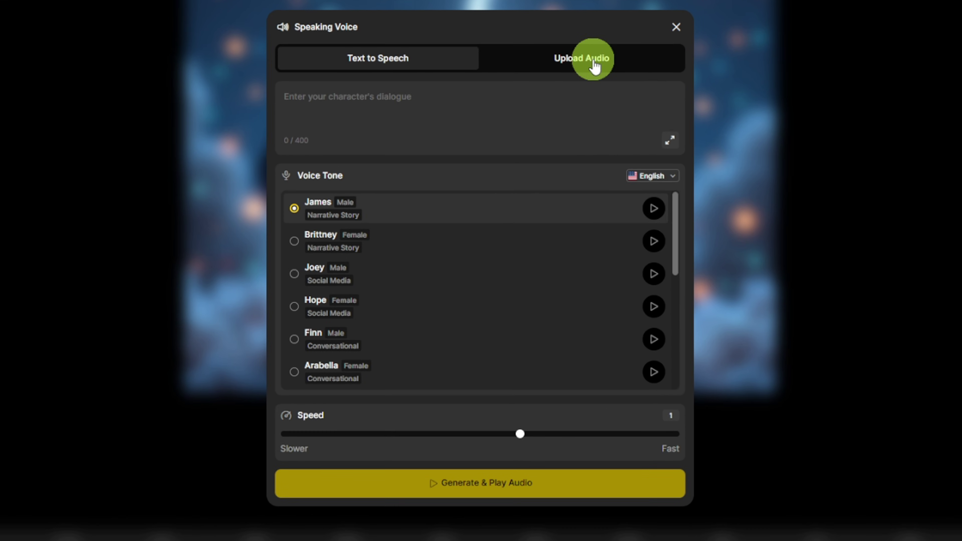
{"action": "left_click", "coordinate": [593, 61]}
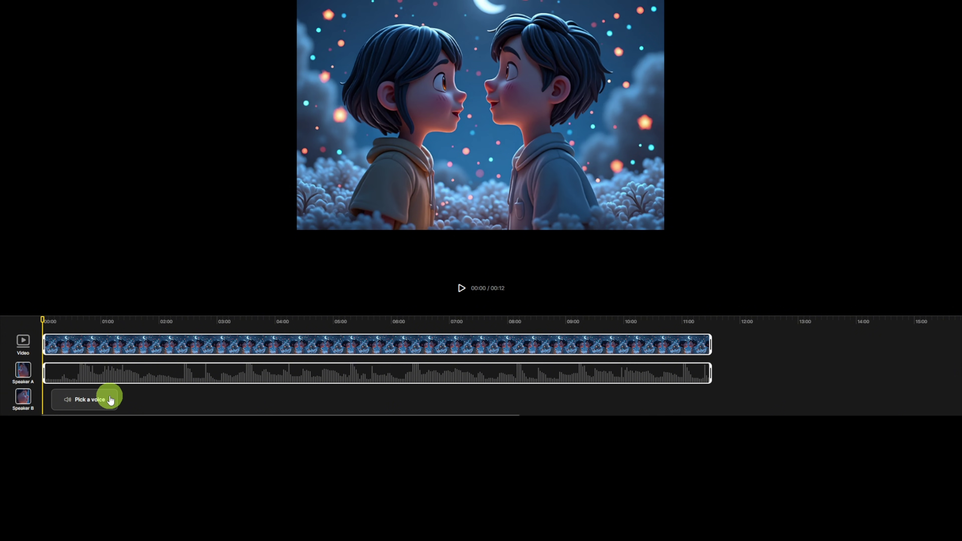
{"action": "left_click", "coordinate": [96, 399]}
{"action": "left_click", "coordinate": [522, 31]}
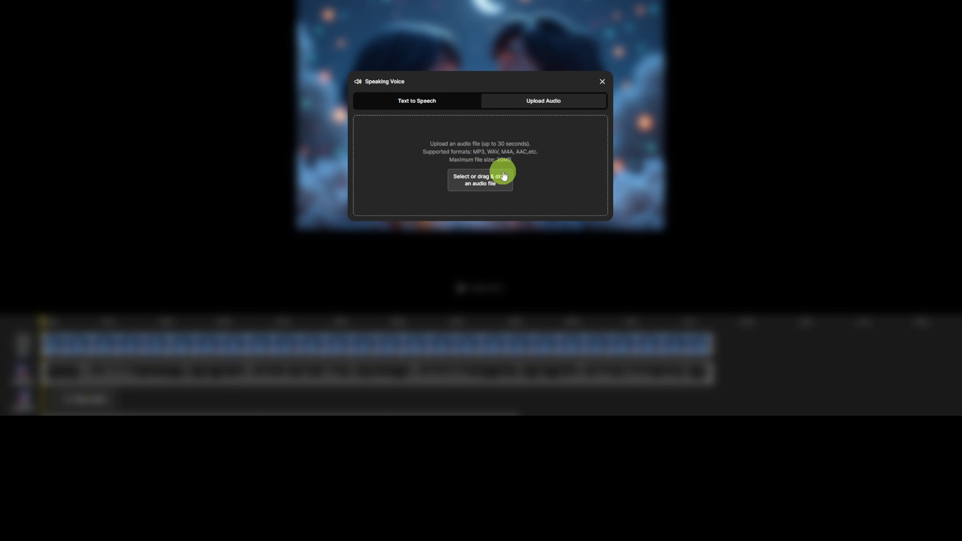
{"action": "left_click", "coordinate": [250, 281]}
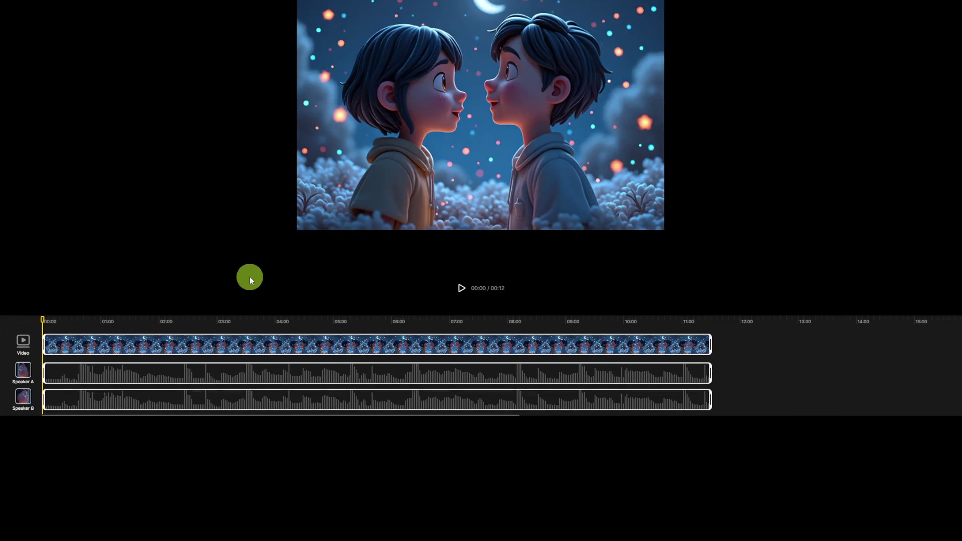
Play the timeline to find where the dialogue changes from Speaker A to Speaker B
{"action": "key", "text": "space"}
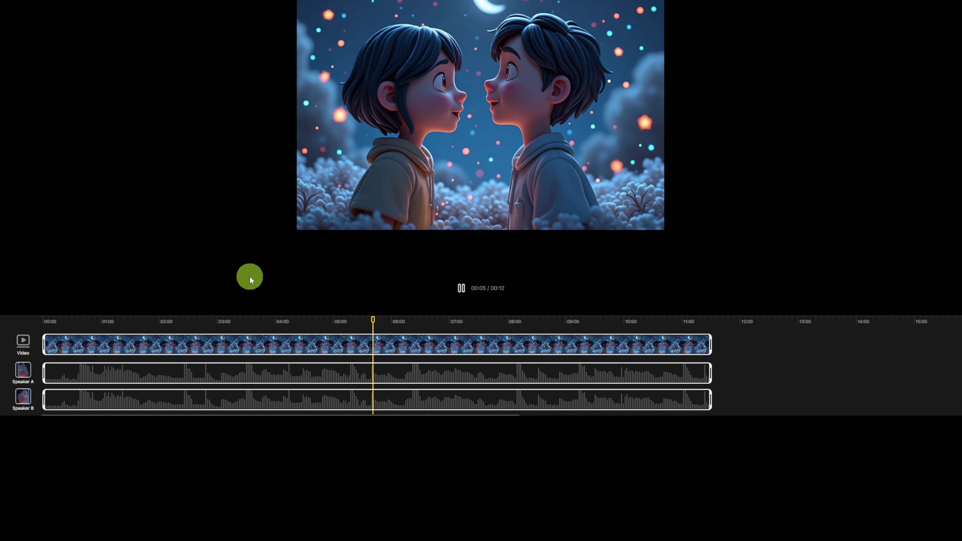
{"action": "left_click", "coordinate": [375, 379]}
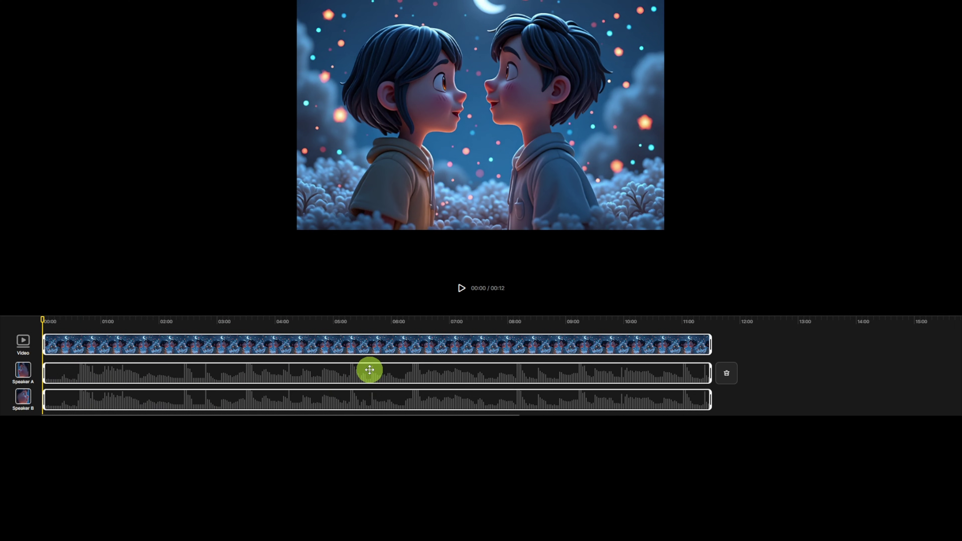
{"action": "left_click", "coordinate": [372, 397]}
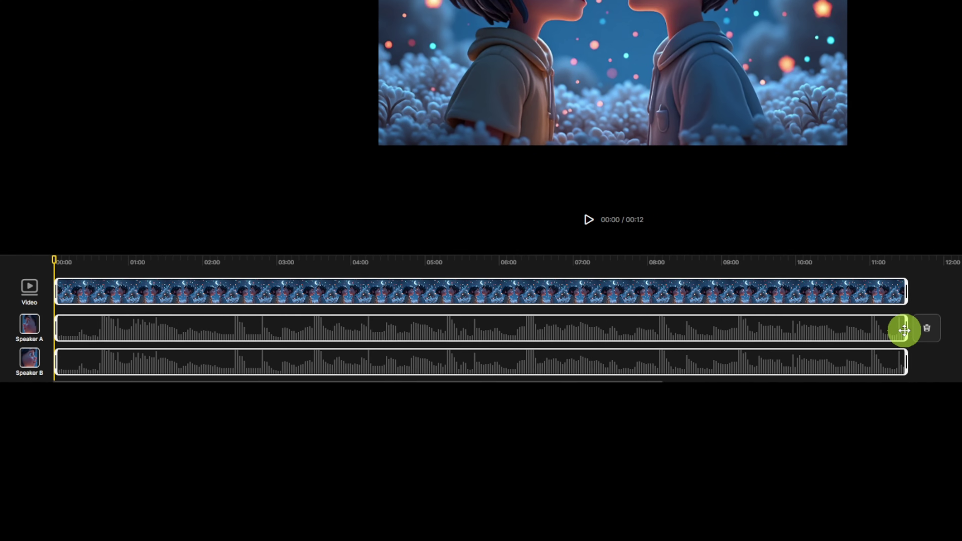
Trim Speaker A's audio to end at about 5.7 seconds and Speaker B's audio to start at about 5.6 seconds
{"action": "left_click_drag", "start_coordinate": [829, 333], "coordinate": [442, 375]}
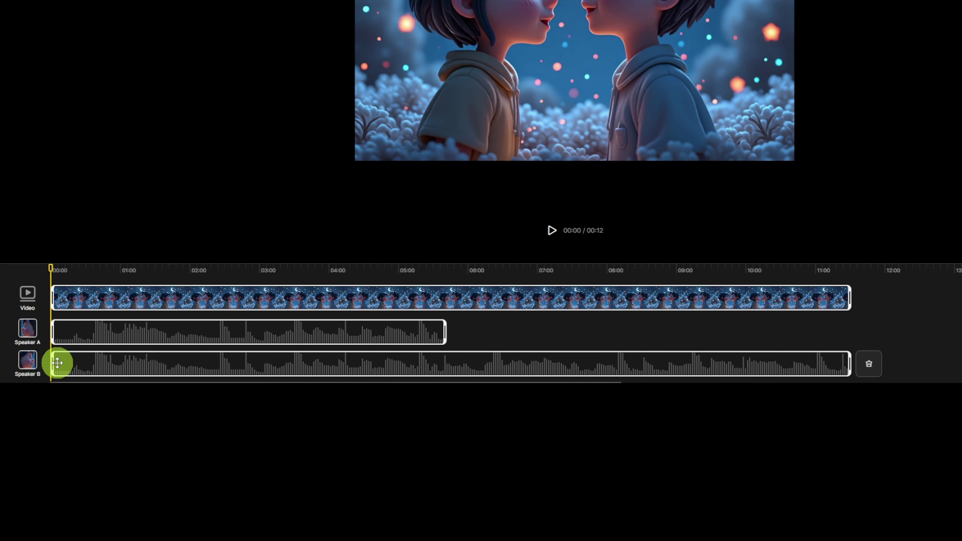
{"action": "mouse_move", "coordinate": [52, 361]}
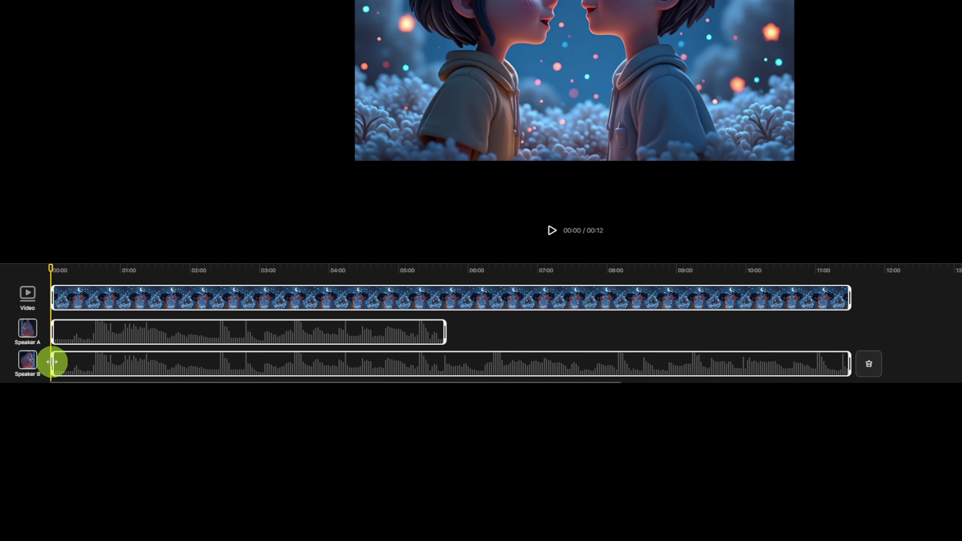
{"action": "left_click_drag", "start_coordinate": [53, 363], "coordinate": [439, 379]}
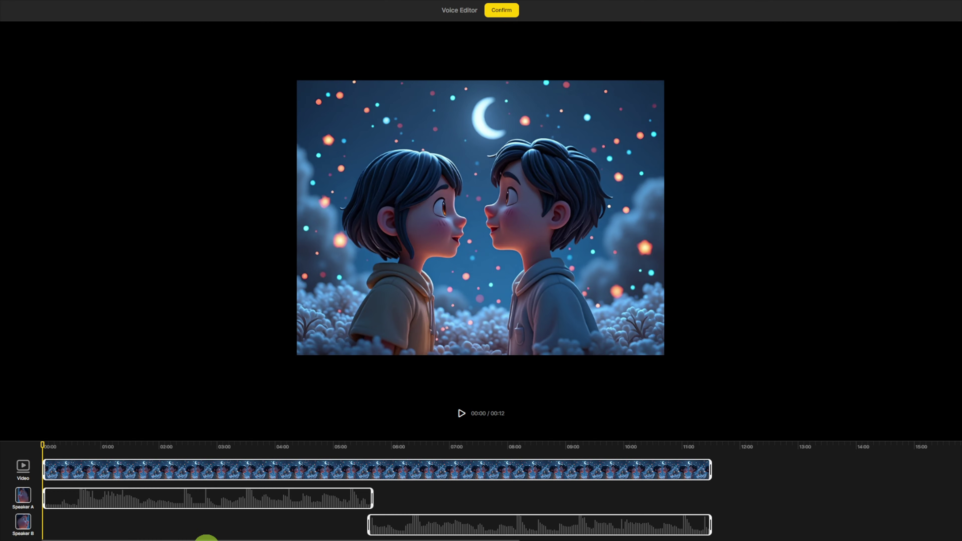
Preview the trimmed two-speaker dialogue and confirm the voice edit
{"action": "key", "text": "space"}
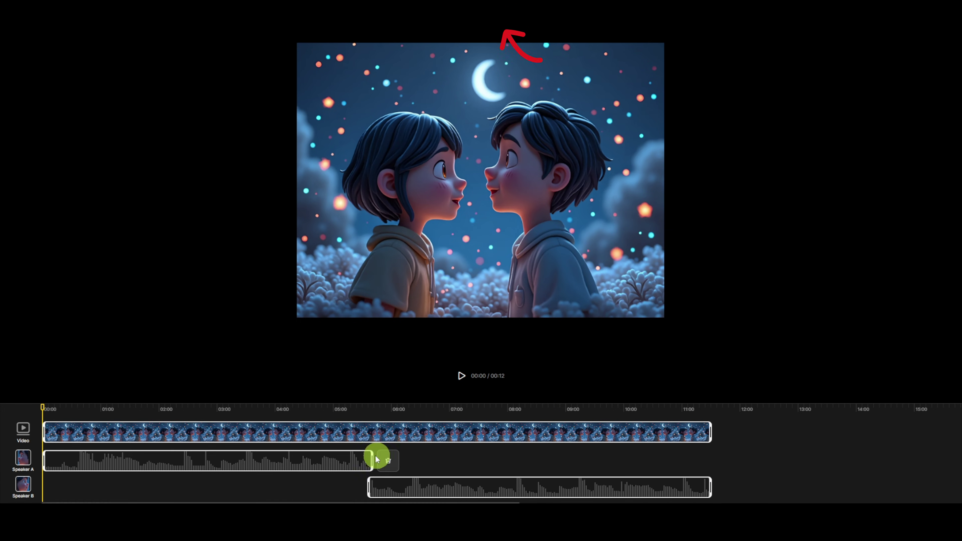
{"action": "left_click", "coordinate": [344, 503]}
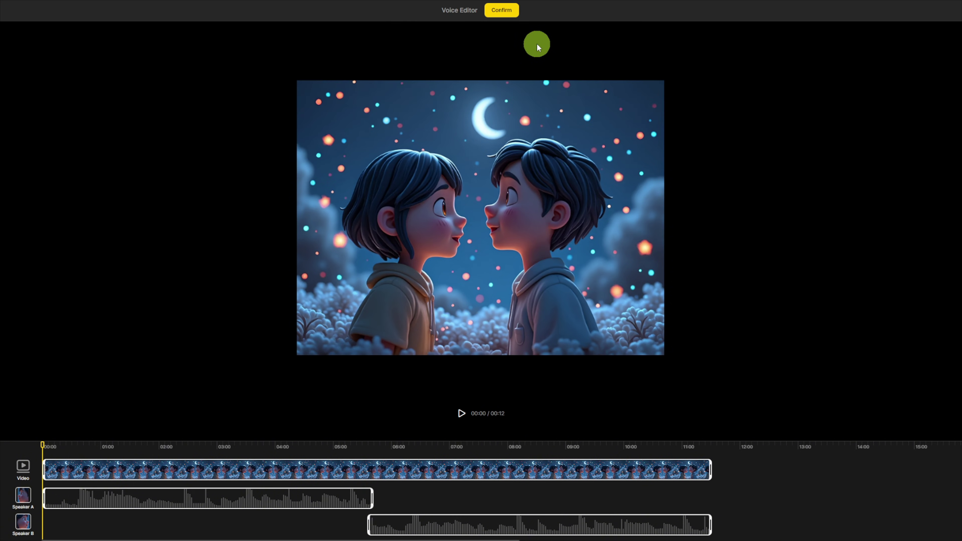
{"action": "left_click", "coordinate": [501, 11]}
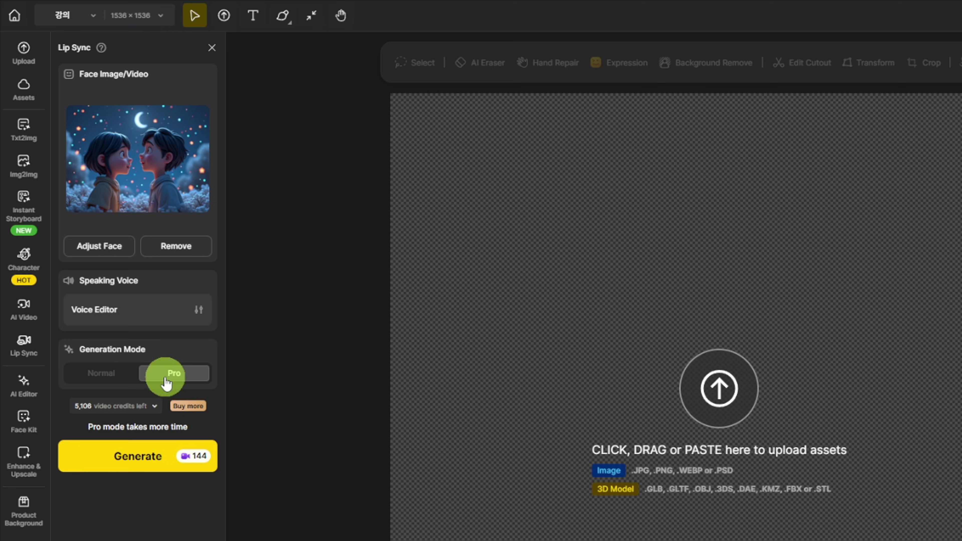
Play the generated lip-sync result of the two children
{"action": "mouse_move", "coordinate": [95, 373]}
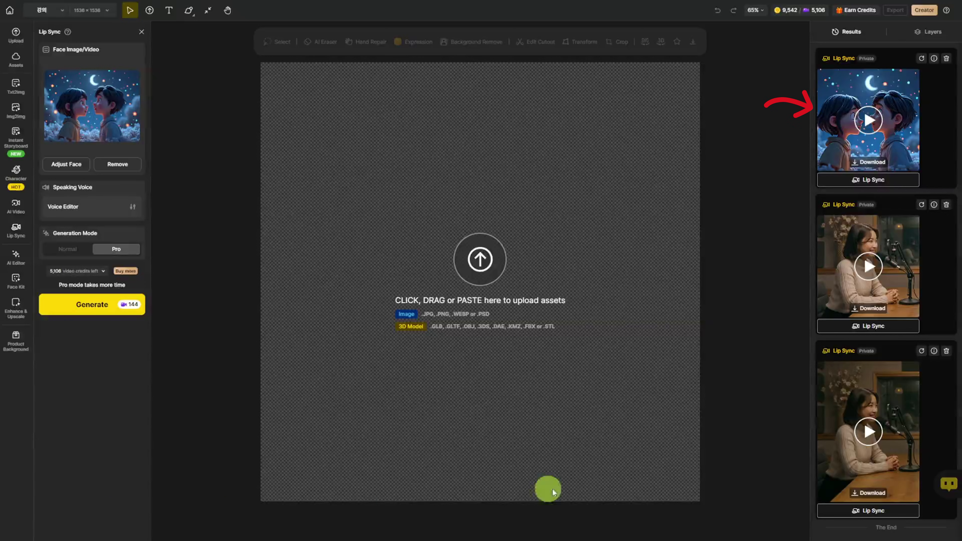
{"action": "left_click", "coordinate": [872, 132]}
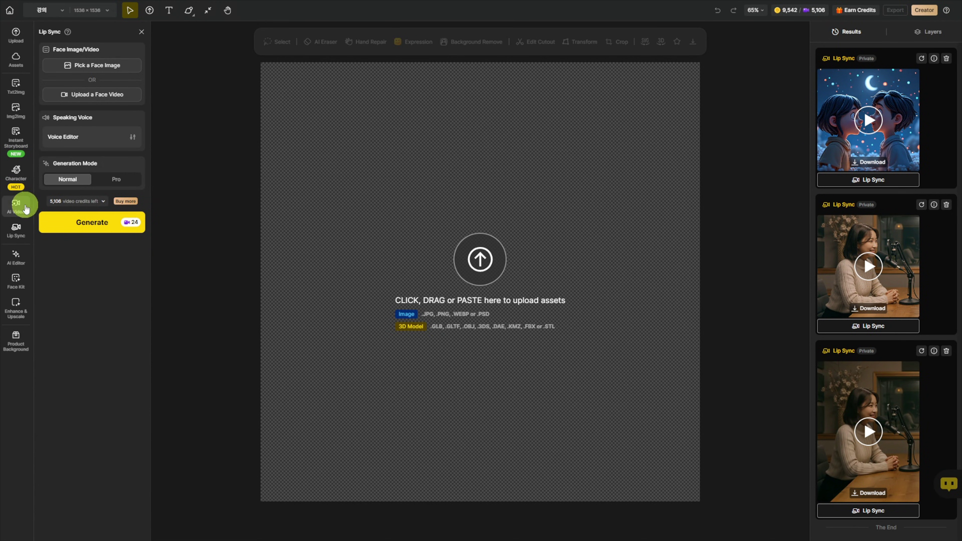
Open AI Video and look through the list of available video models
{"action": "mouse_move", "coordinate": [25, 206]}
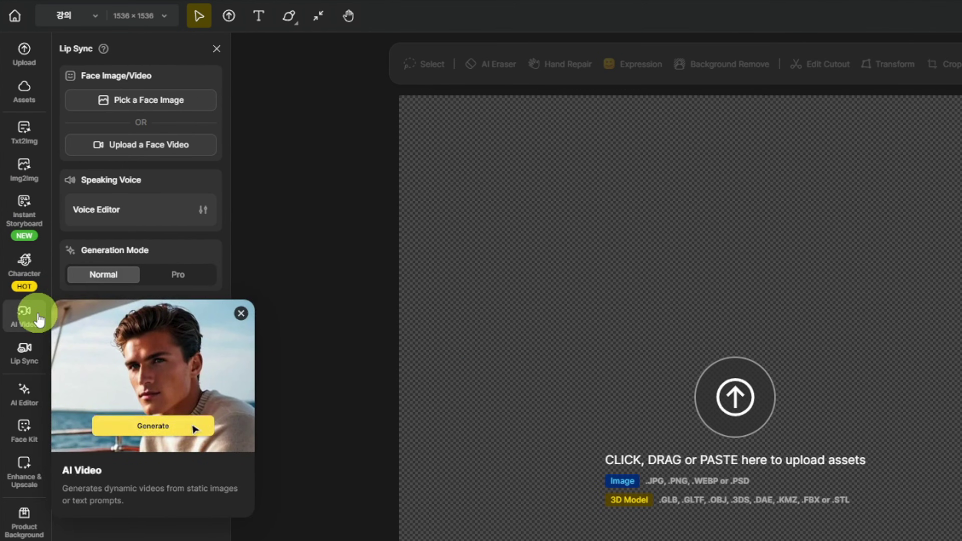
{"action": "left_click", "coordinate": [37, 309]}
{"action": "left_click", "coordinate": [192, 151]}
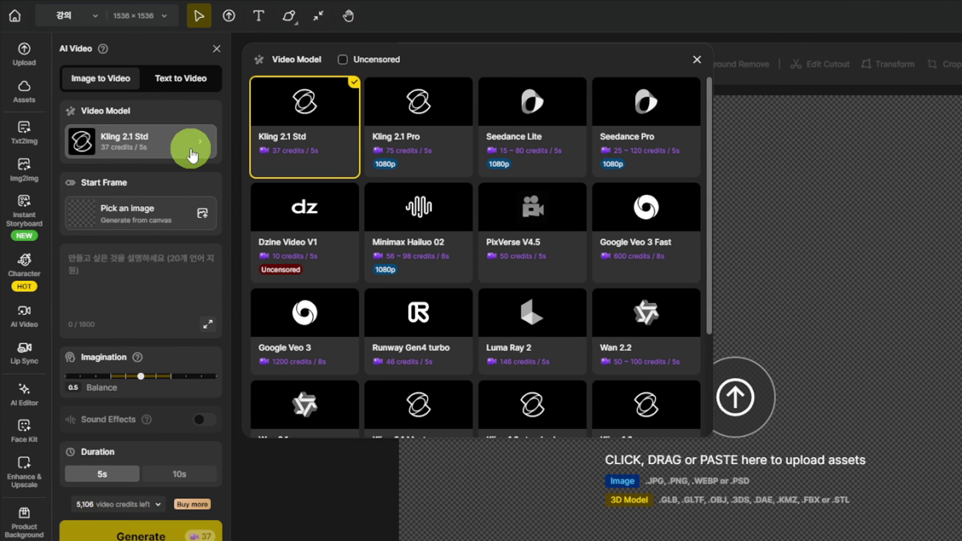
{"action": "scroll", "coordinate": [343, 140], "scroll_direction": "down", "scroll_amount": 4}
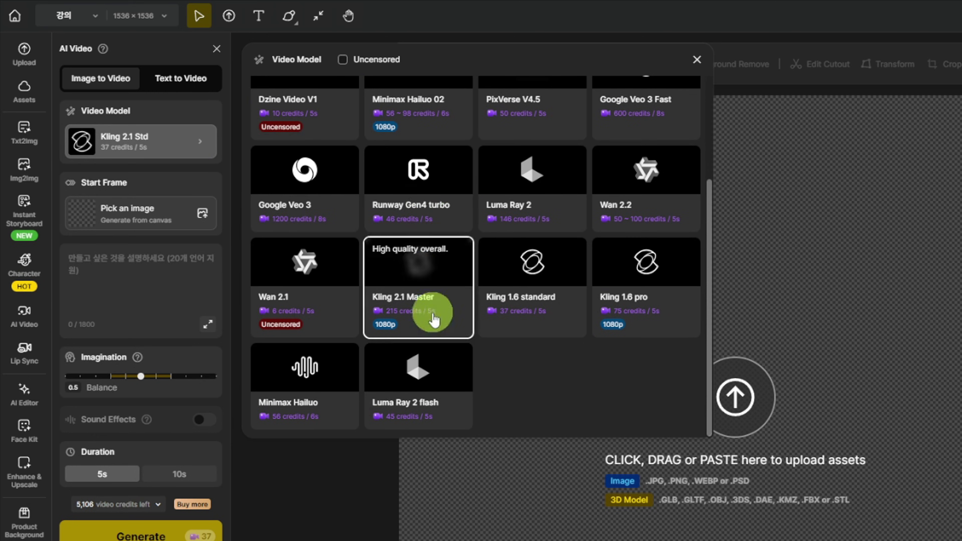
{"action": "scroll", "coordinate": [435, 342], "scroll_direction": "up", "scroll_amount": 4}
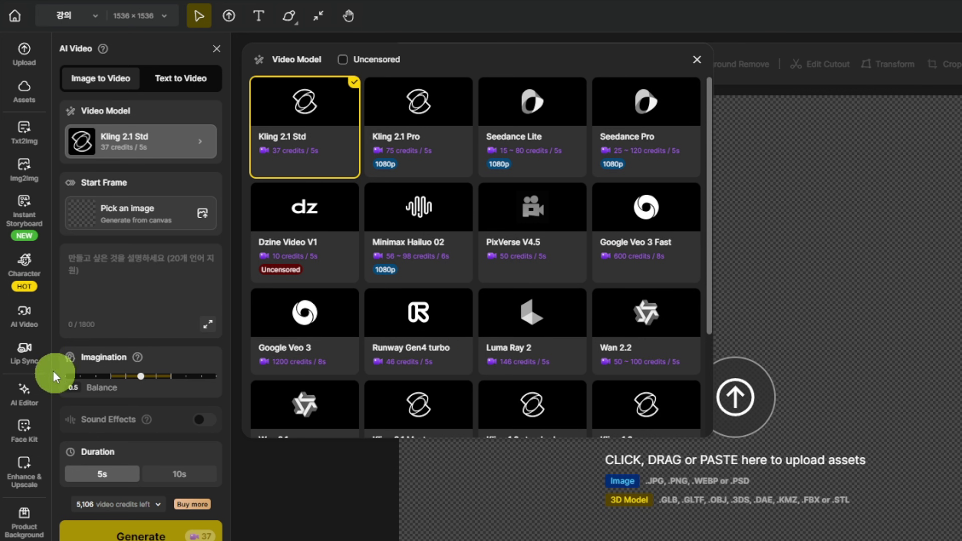
Return to Lip Sync and select the face of the man in the beanie in the uploaded face video
{"action": "left_click", "coordinate": [26, 354]}
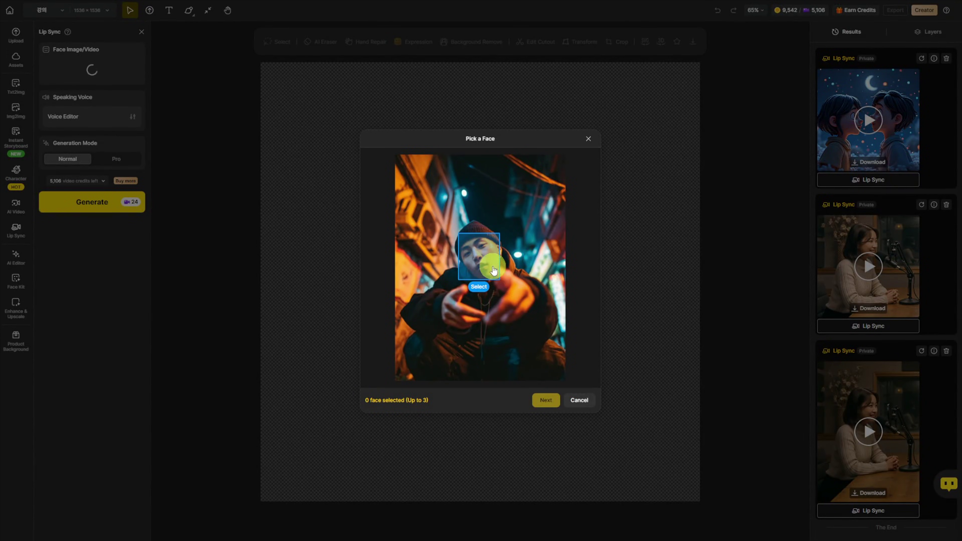
{"action": "left_click", "coordinate": [480, 257]}
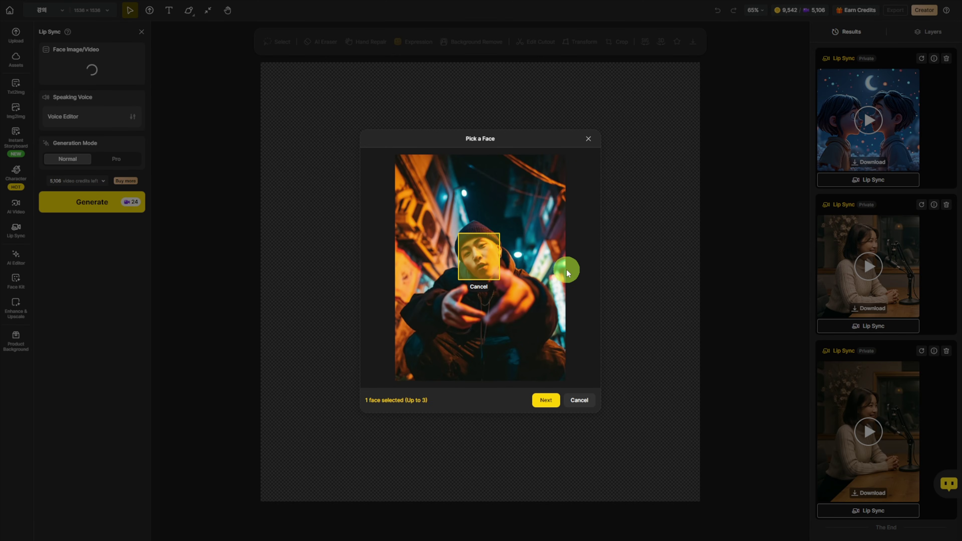
{"action": "left_click", "coordinate": [483, 262]}
{"action": "left_click", "coordinate": [483, 262]}
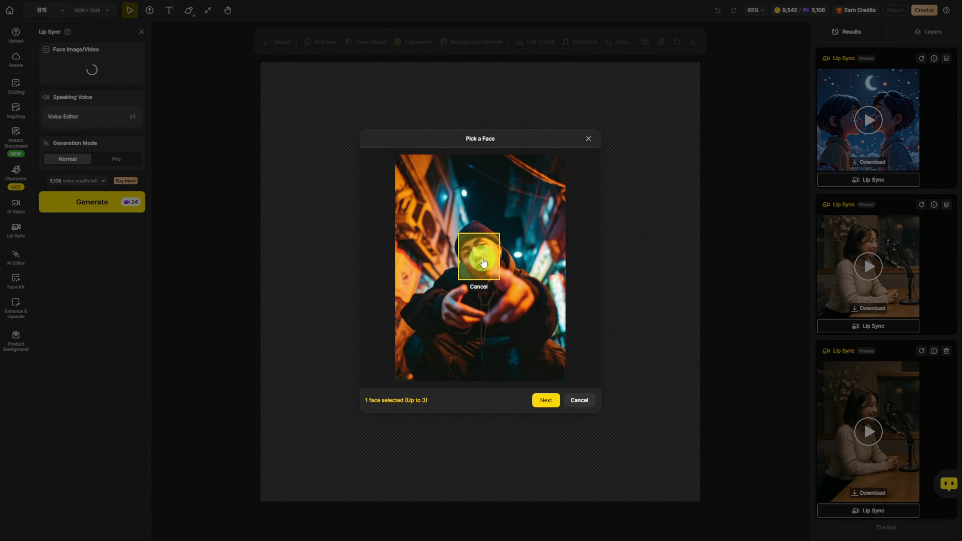
{"action": "left_click", "coordinate": [547, 399]}
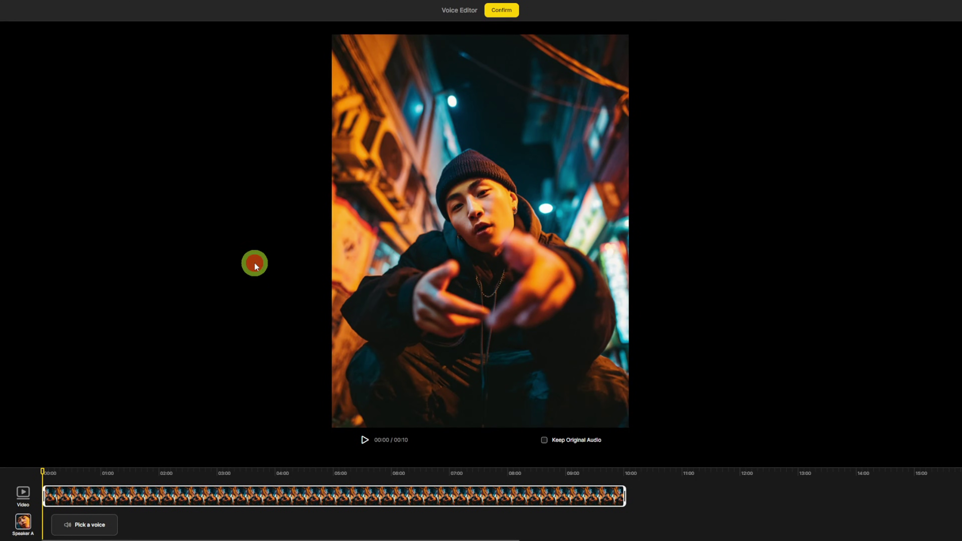
{"action": "left_click", "coordinate": [255, 265]}
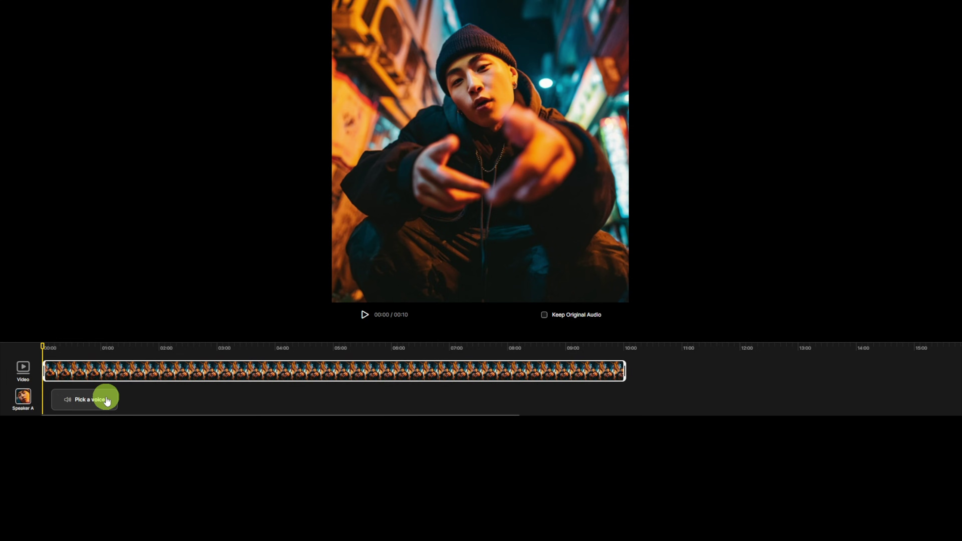
Upload an audio file as Speaker A's voice for the video of the man in the beanie
{"action": "left_click", "coordinate": [94, 399]}
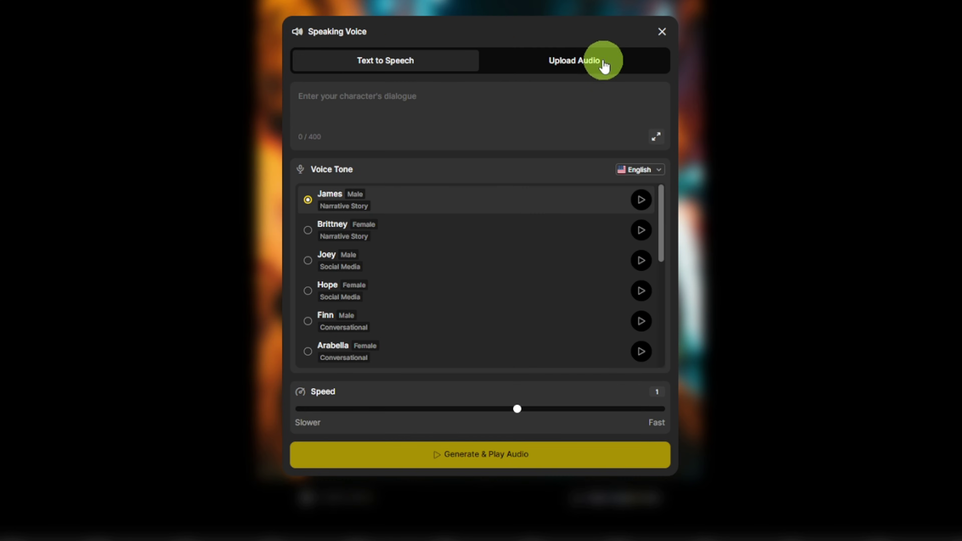
{"action": "left_click", "coordinate": [573, 120]}
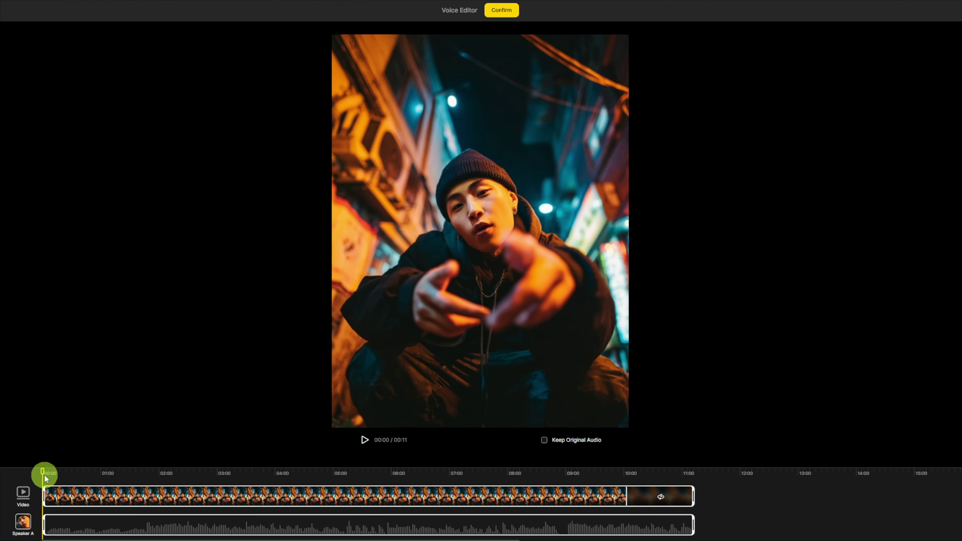
{"action": "mouse_move", "coordinate": [622, 530]}
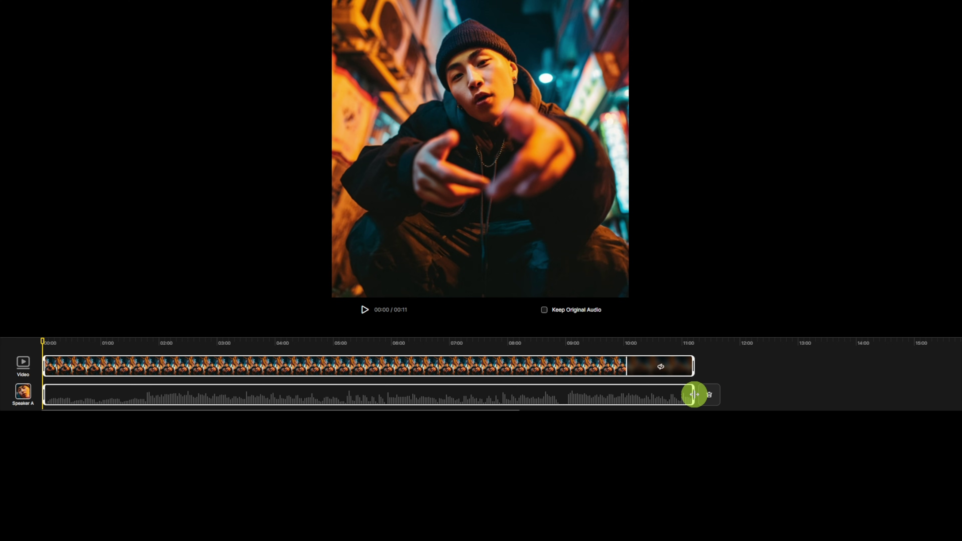
Trim Speaker A's audio and the video clip to end at about 10 seconds, removing the looped section
{"action": "left_click_drag", "start_coordinate": [693, 393], "coordinate": [627, 396]}
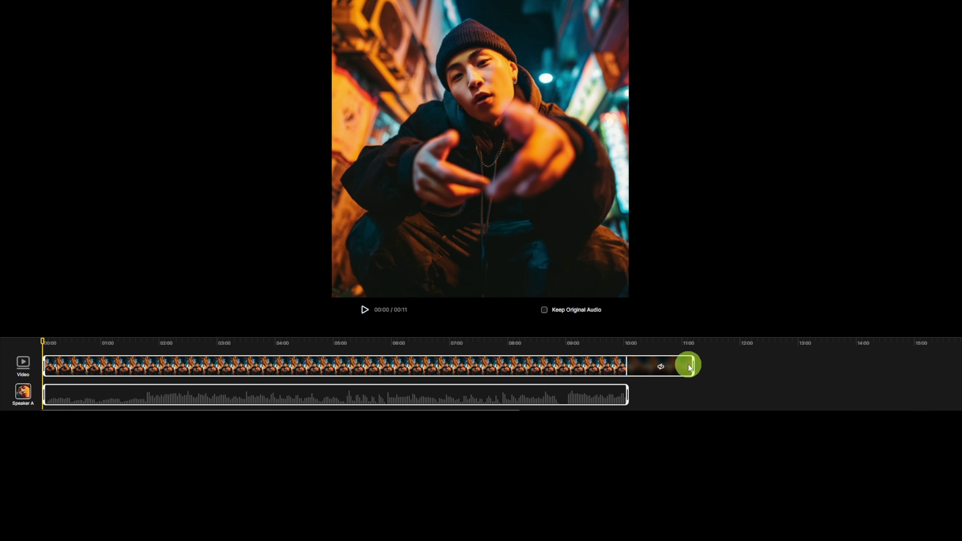
{"action": "left_click_drag", "start_coordinate": [689, 364], "coordinate": [626, 365]}
{"action": "mouse_move", "coordinate": [616, 389]}
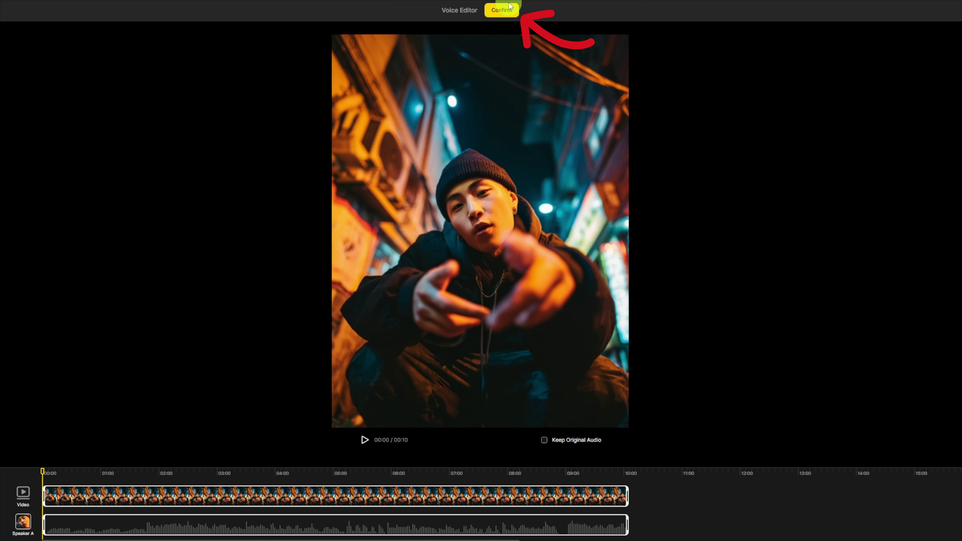
Confirm the voice edit and generate the lip-sync video in Normal mode
{"action": "left_click", "coordinate": [509, 8]}
{"action": "left_click", "coordinate": [70, 296]}
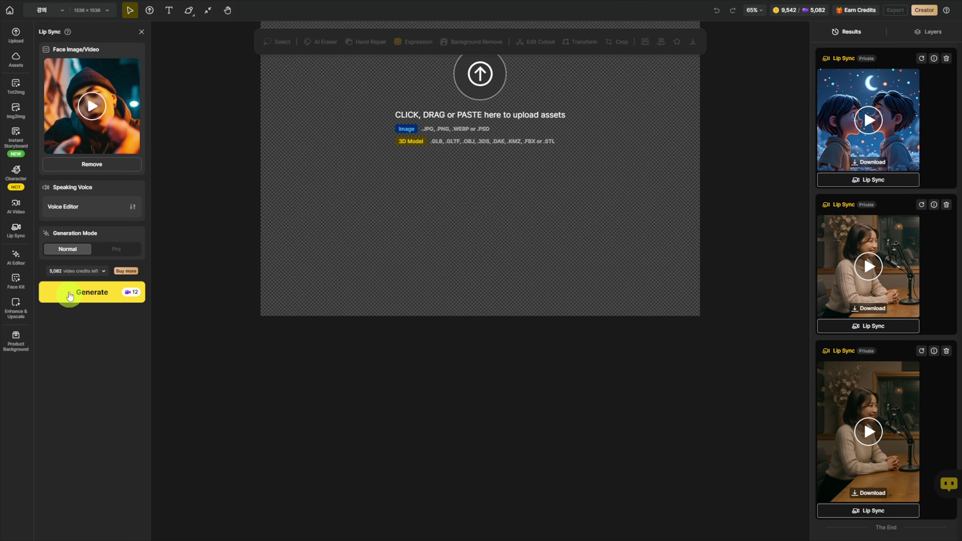